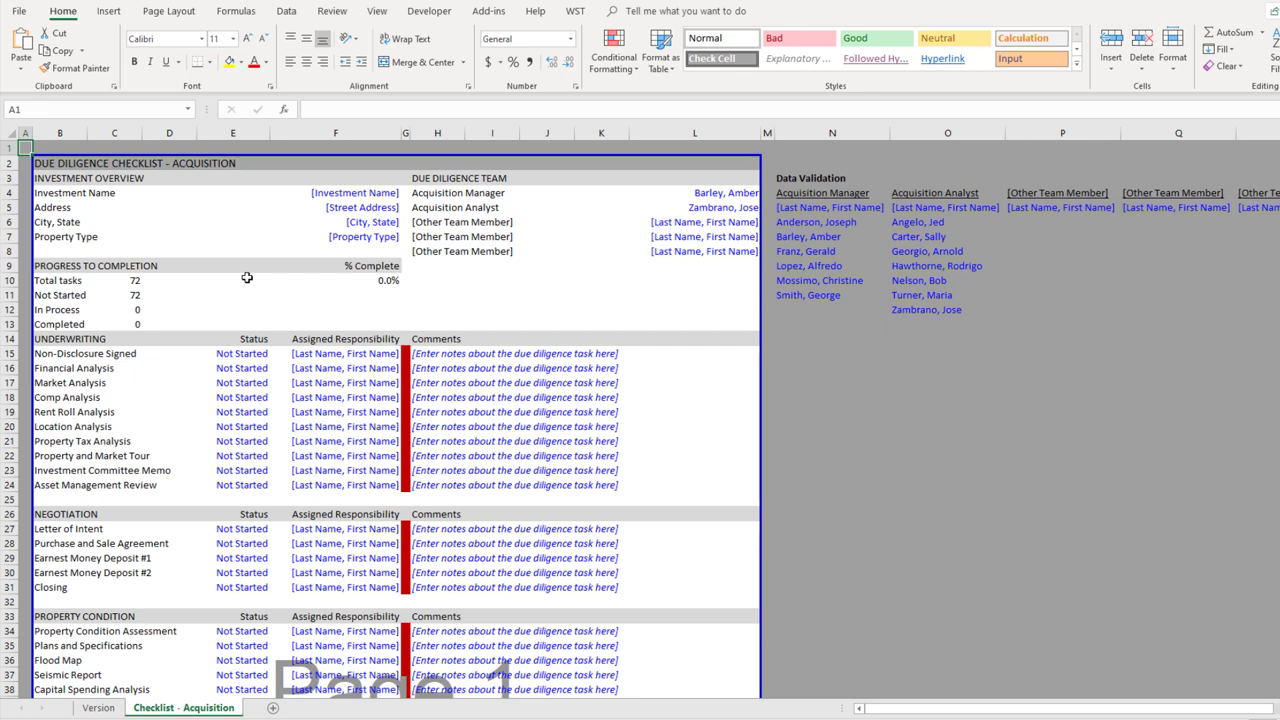
Select the Financial Analysis status cell and scroll through the checklist tasks
click(229, 371)
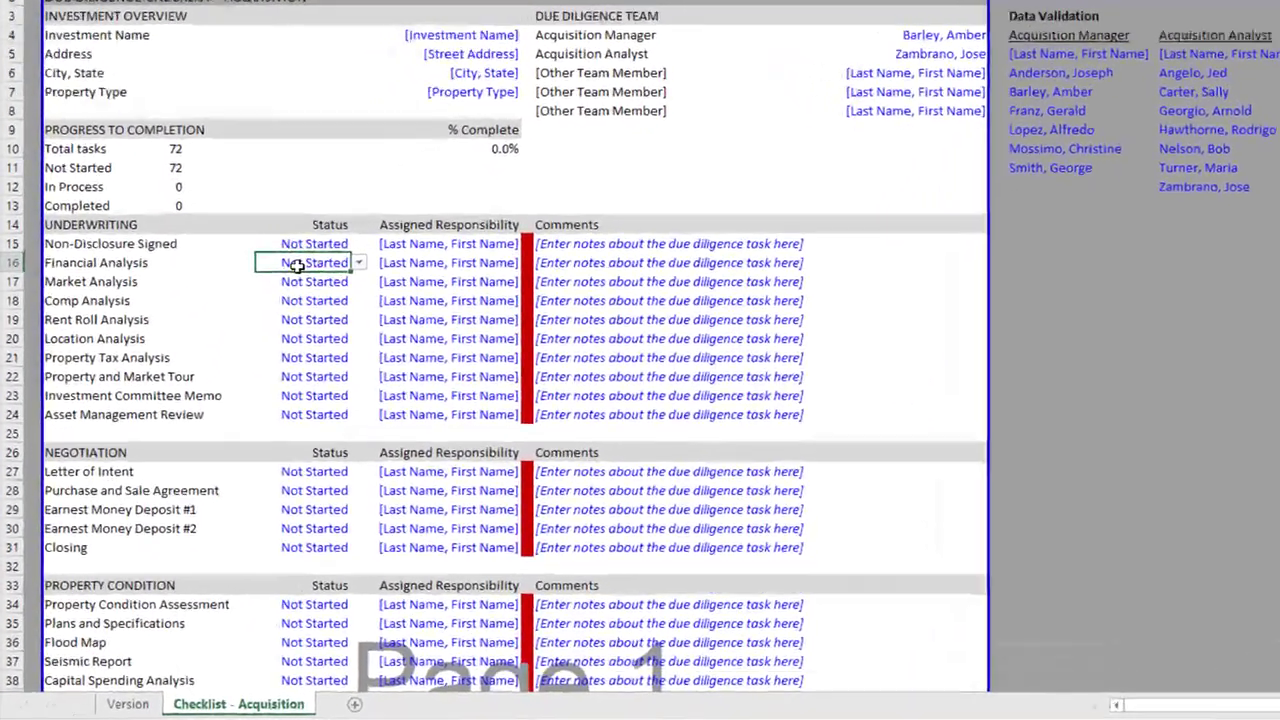
scroll(150, 320, down, 3)
scroll(221, 119, down, 2)
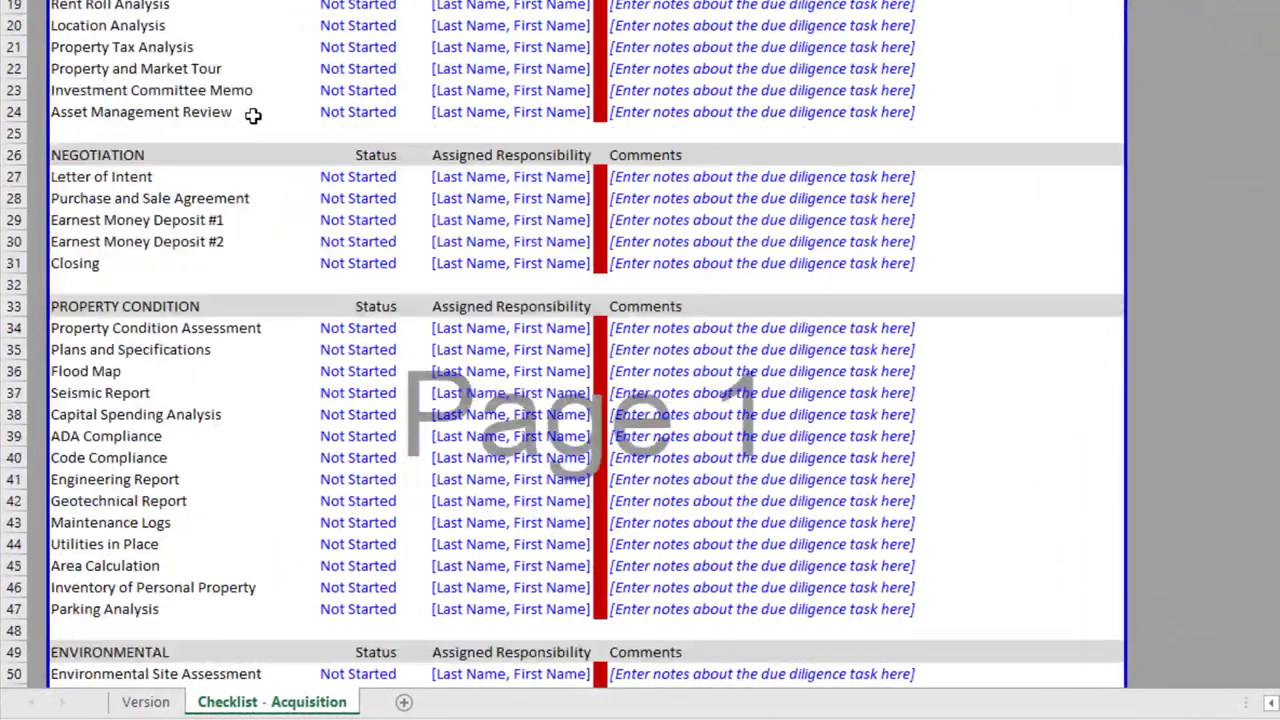
scroll(254, 117, up, 1)
scroll(214, 63, down, 4)
scroll(259, 178, down, 6)
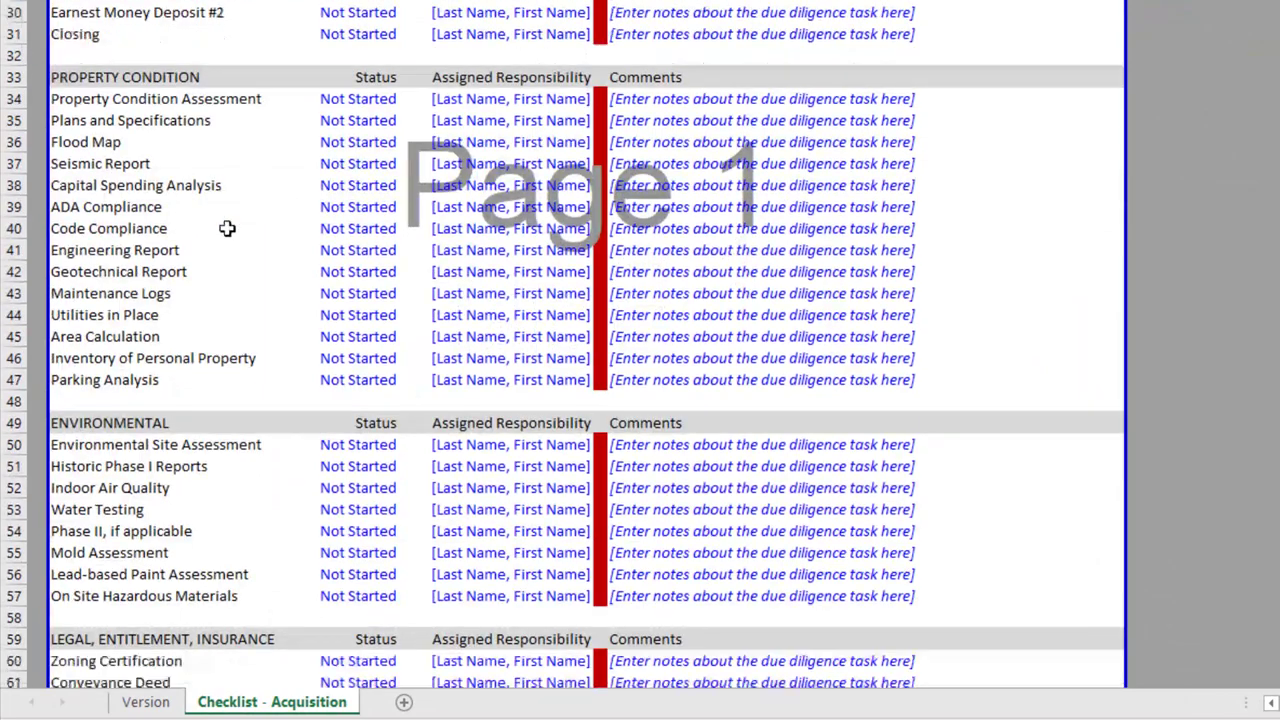
scroll(291, 180, down, 4)
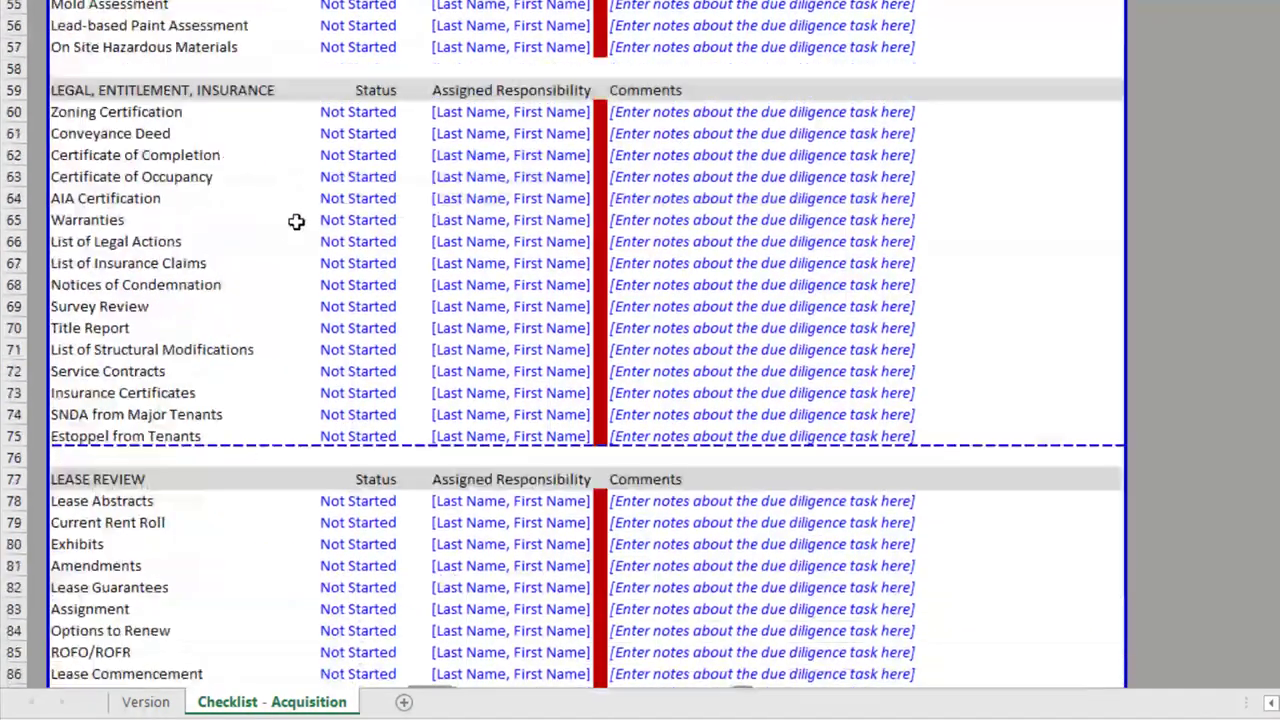
scroll(220, 186, down, 2)
scroll(240, 195, down, 5)
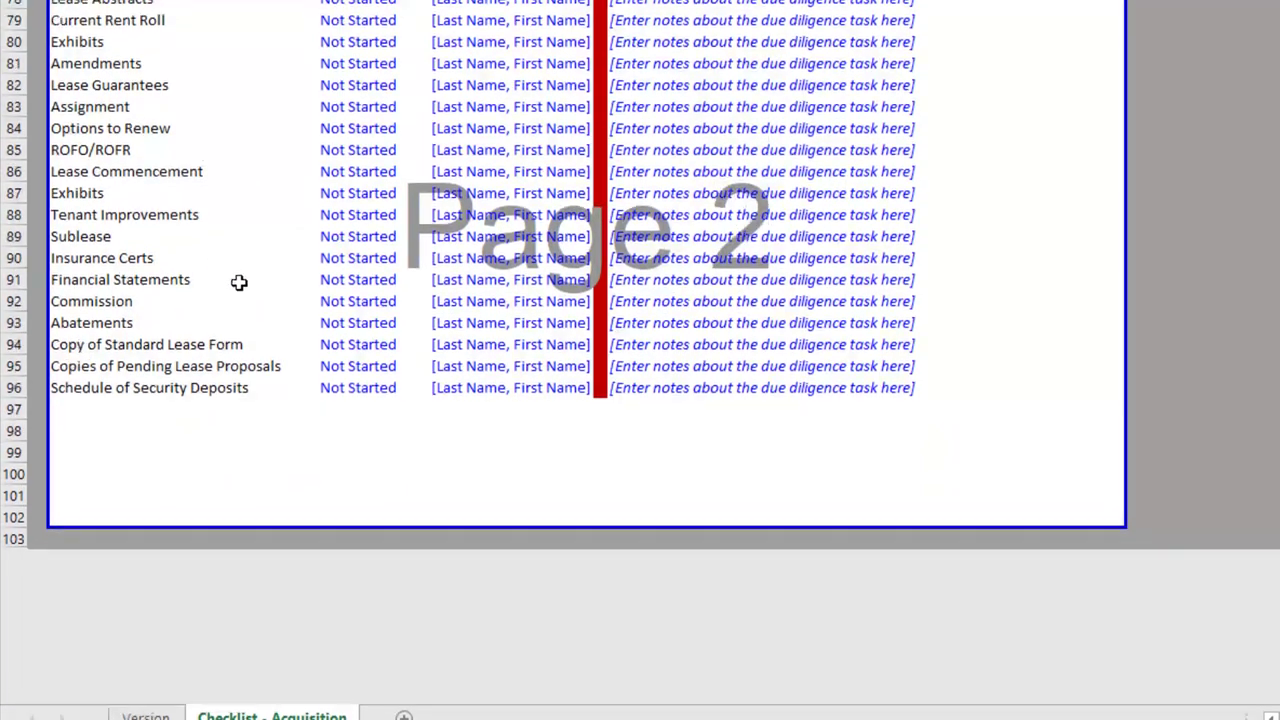
scroll(250, 277, up, 20)
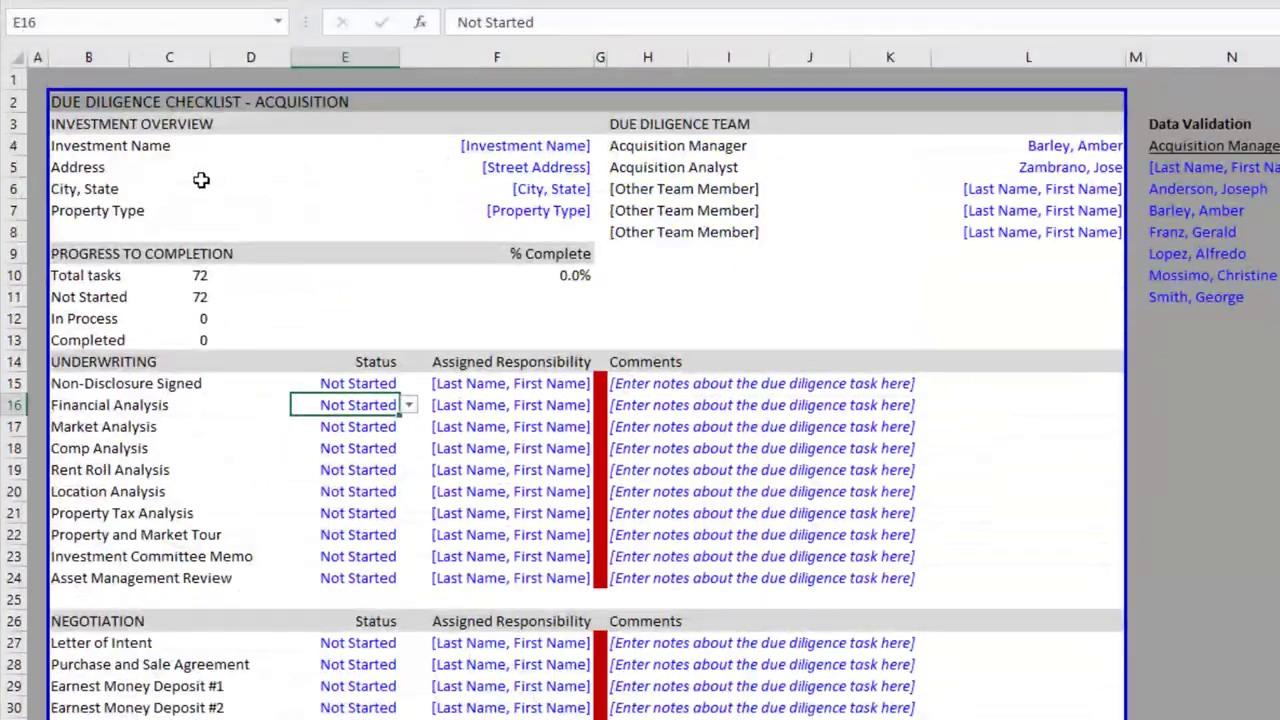
Browse the checklist's Property Type dropdown options, leaving the value unchanged
click(556, 145)
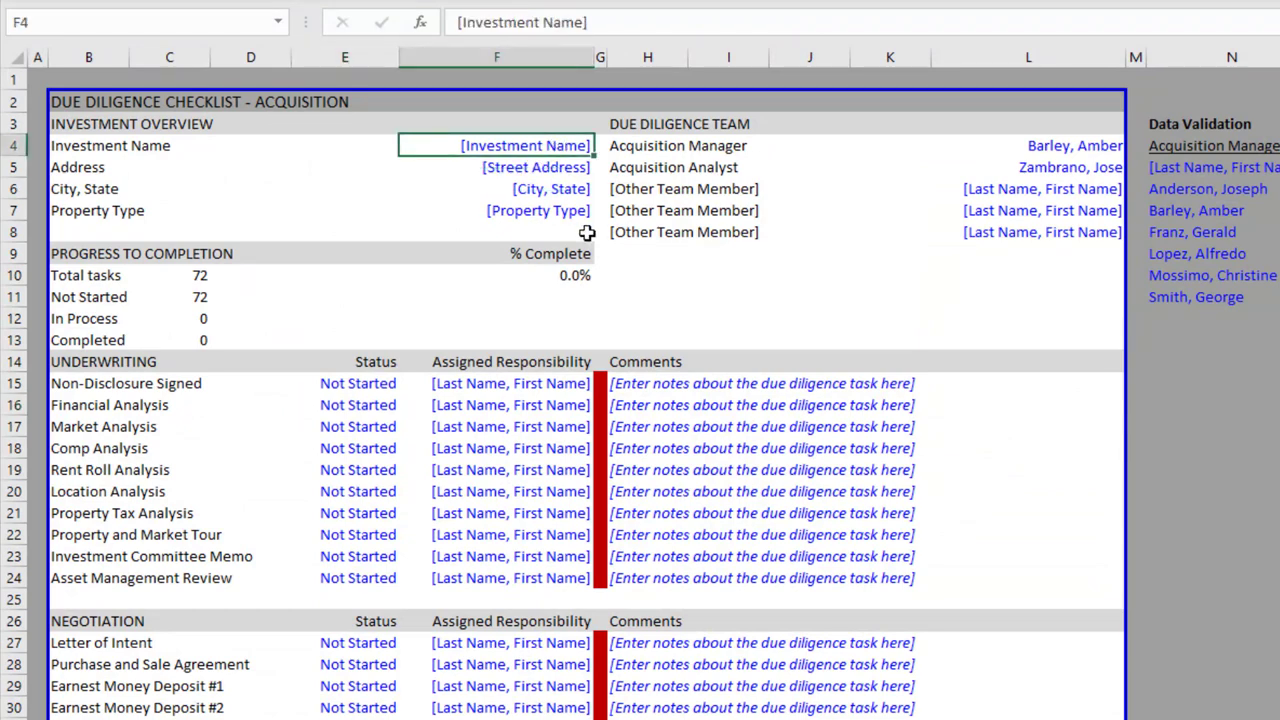
key(Down)
key(Down)
key(Down)
key(alt+Down)
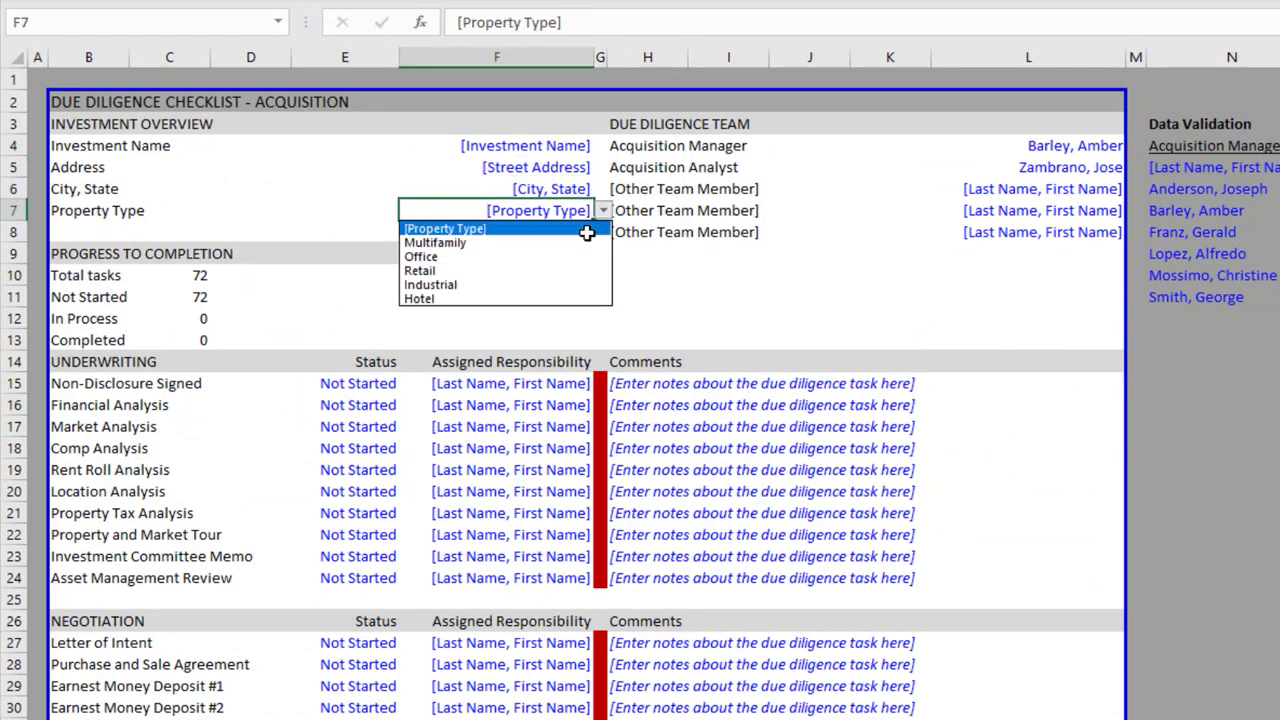
key(Down)
key(Up)
key(Return)
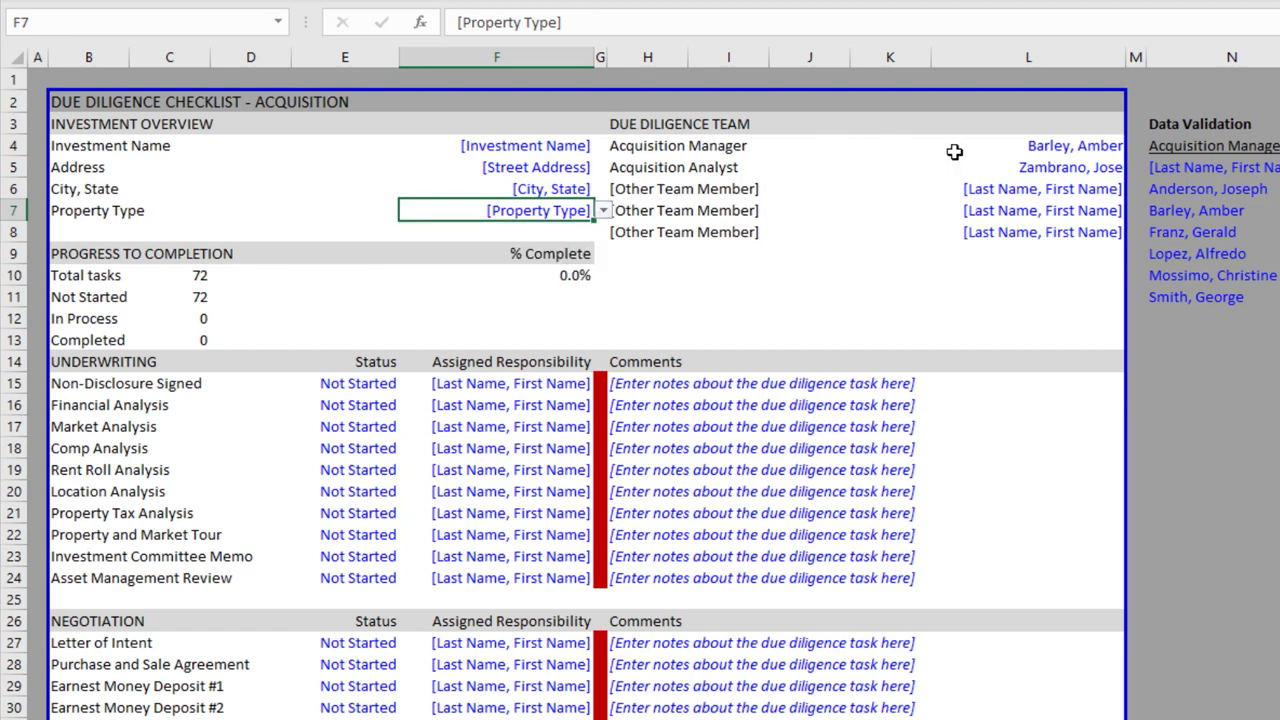
Review the Acquisition Manager and Acquisition Analyst dropdown lists in the team section without changes
click(668, 128)
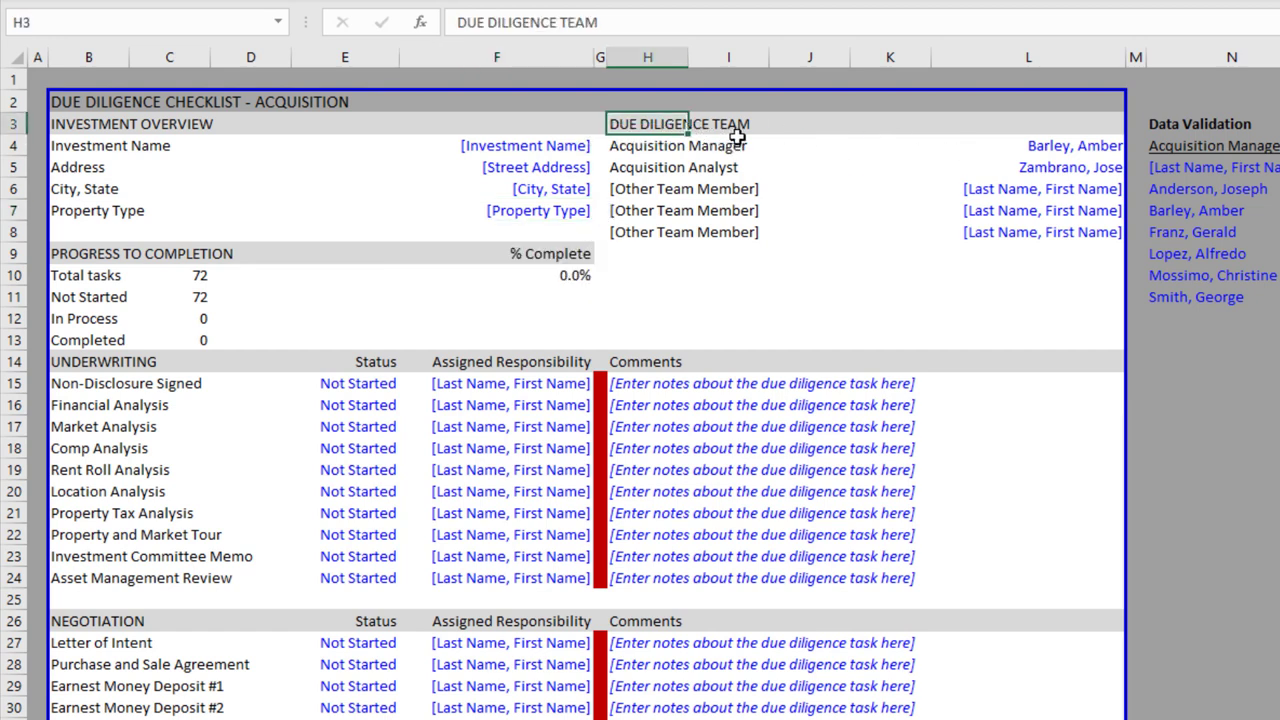
click(676, 150)
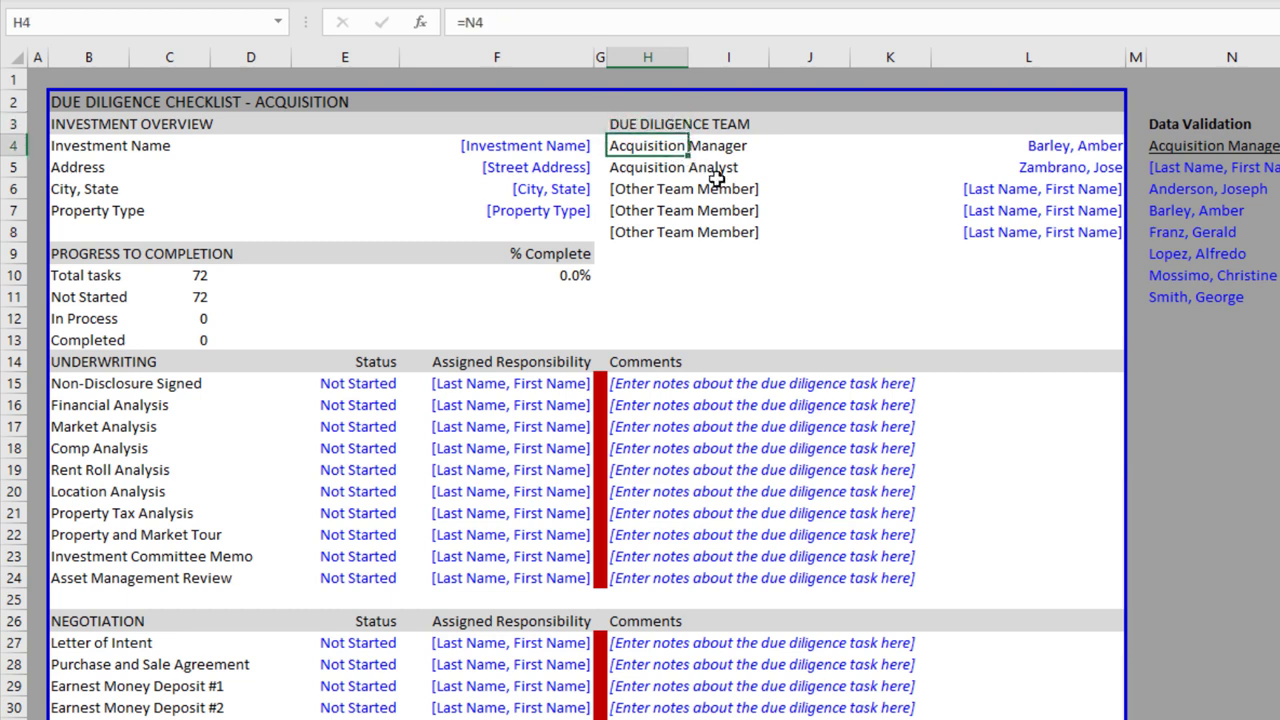
key(Right)
key(Right)
key(Right)
key(Right)
key(Right)
key(Left)
key(alt+Down)
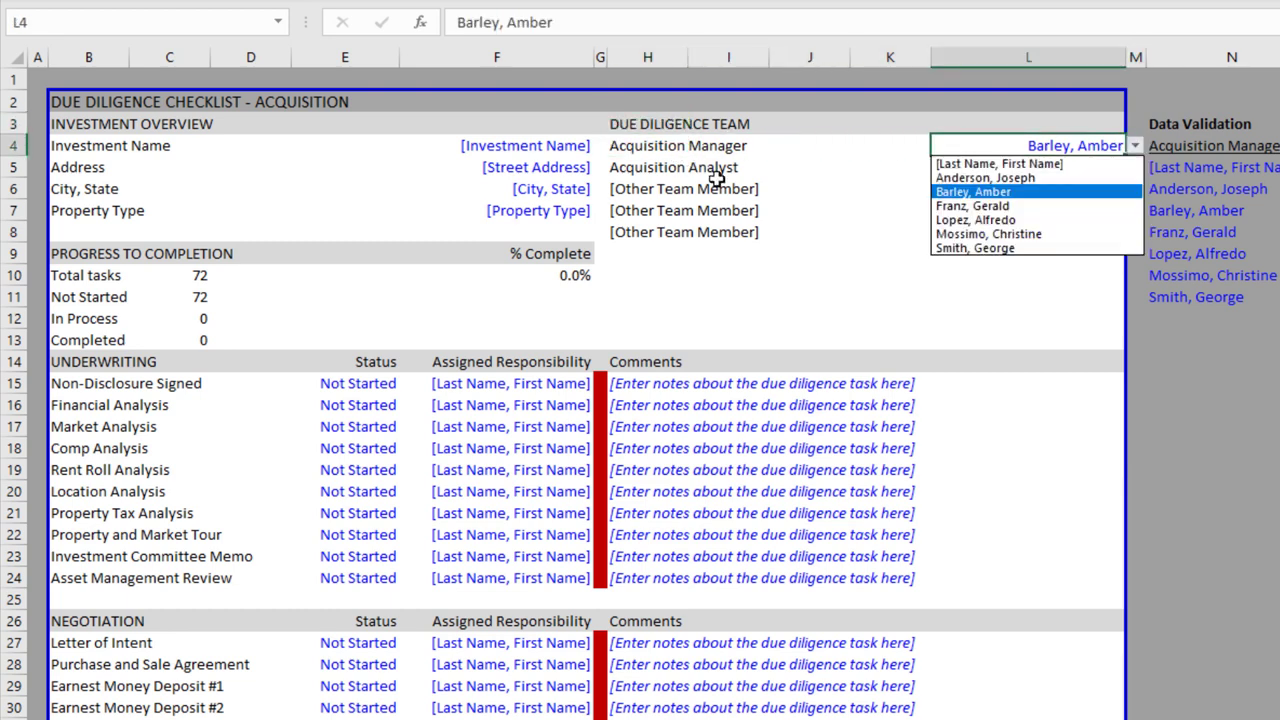
key(Down)
key(Down)
key(Down)
key(Escape)
key(Down)
key(alt+Down)
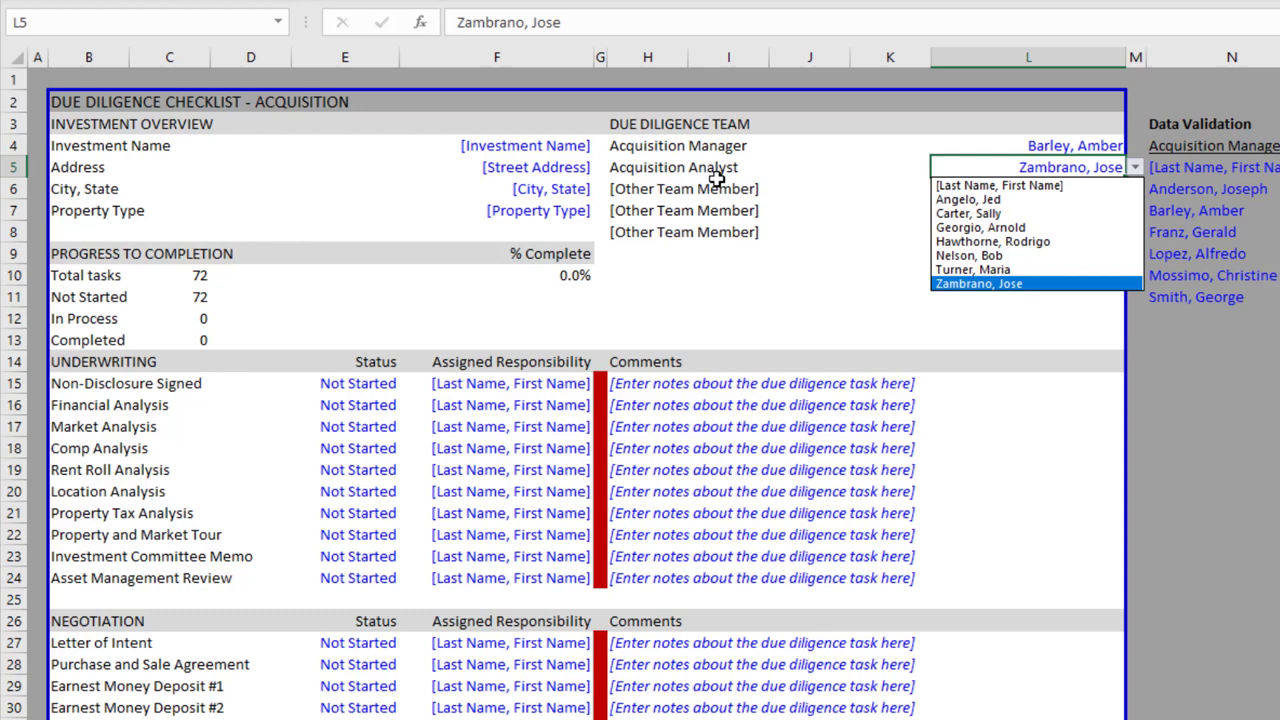
key(Escape)
key(Down)
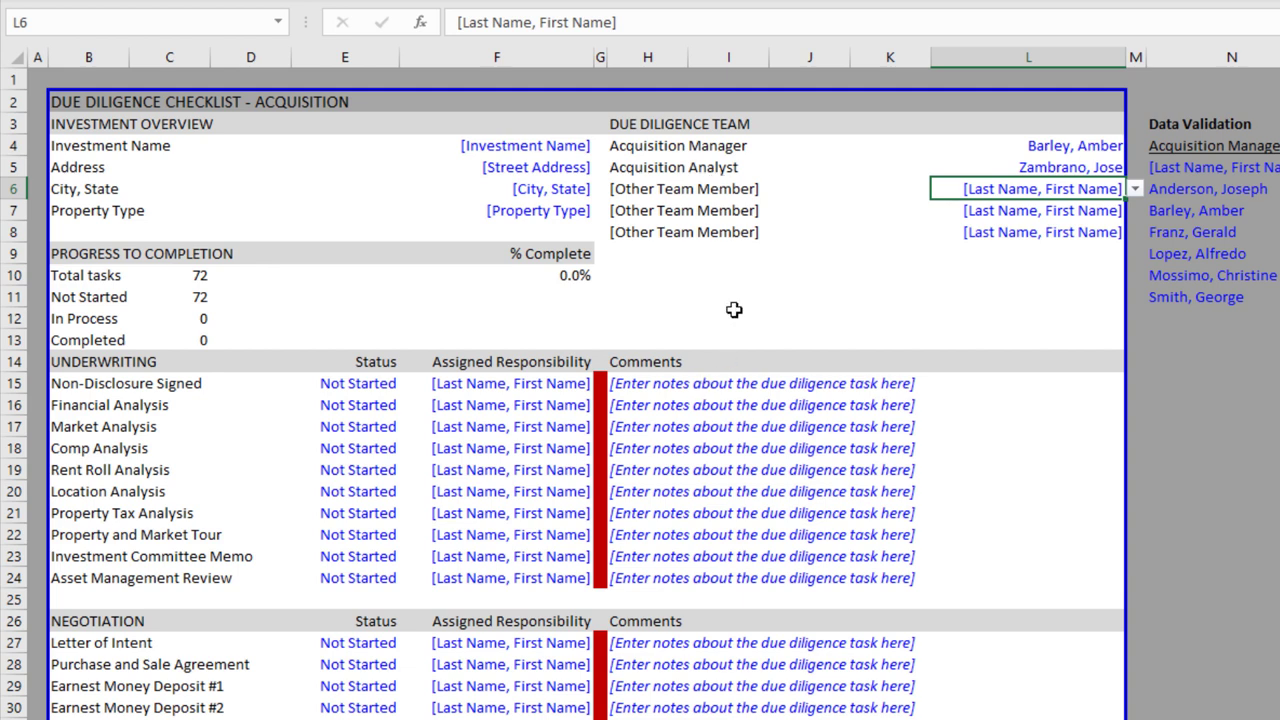
Return to the manager's name and recheck the Acquisition Manager dropdown, closing it unchanged
key(Left)
key(Left)
key(Up)
key(Up)
key(Down)
key(Down)
key(Right)
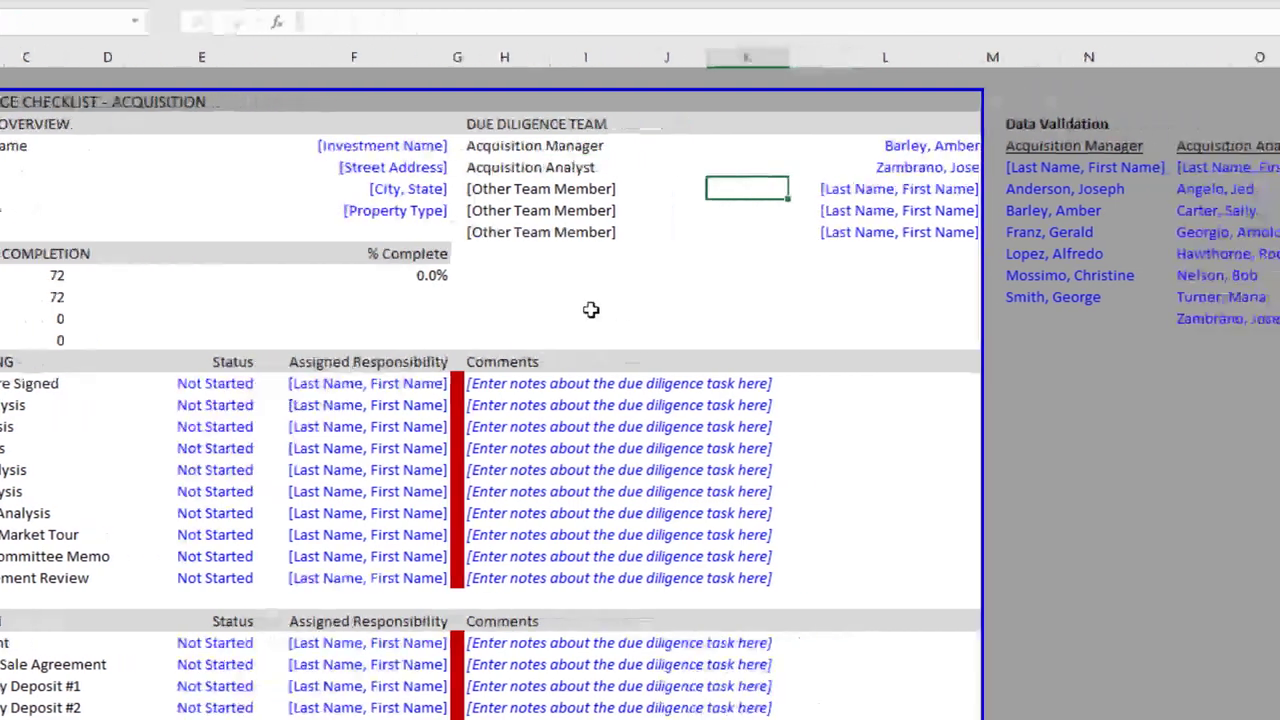
key(Right)
key(Left)
key(Left)
key(Up)
key(Right)
key(Right)
key(Right)
key(Left)
key(Up)
key(alt+Down)
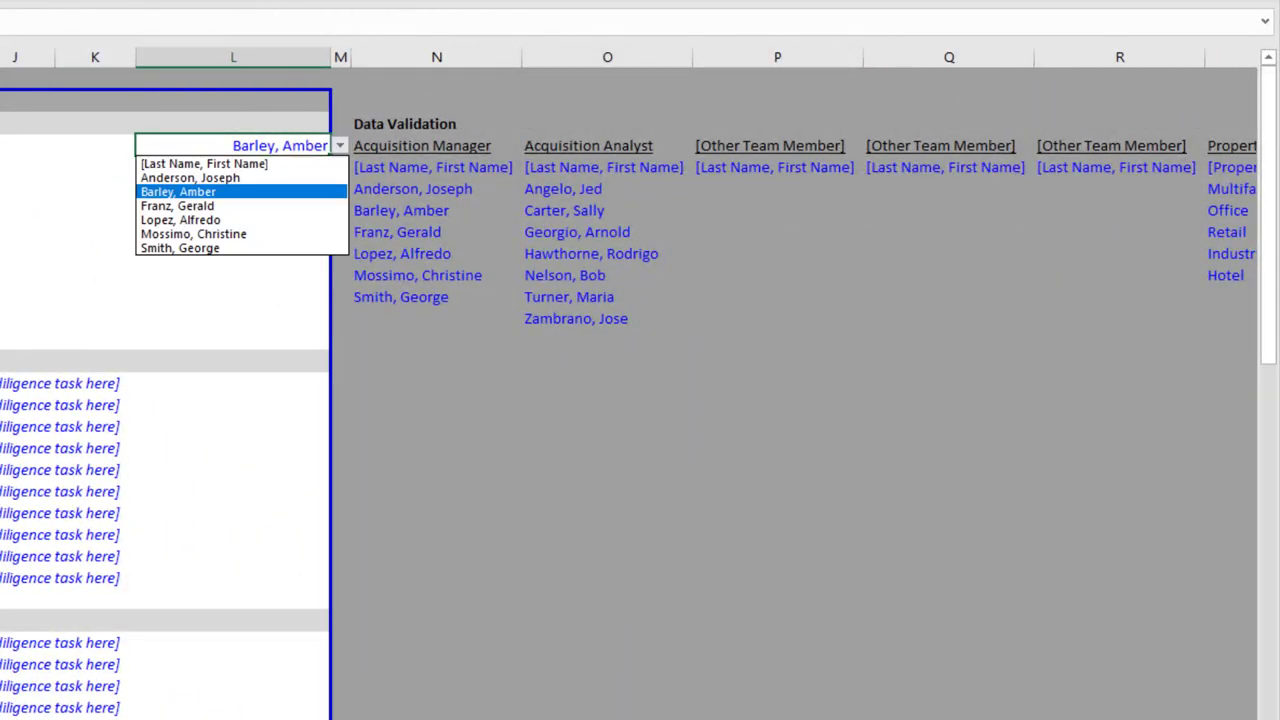
key(Down)
key(Down)
key(Escape)
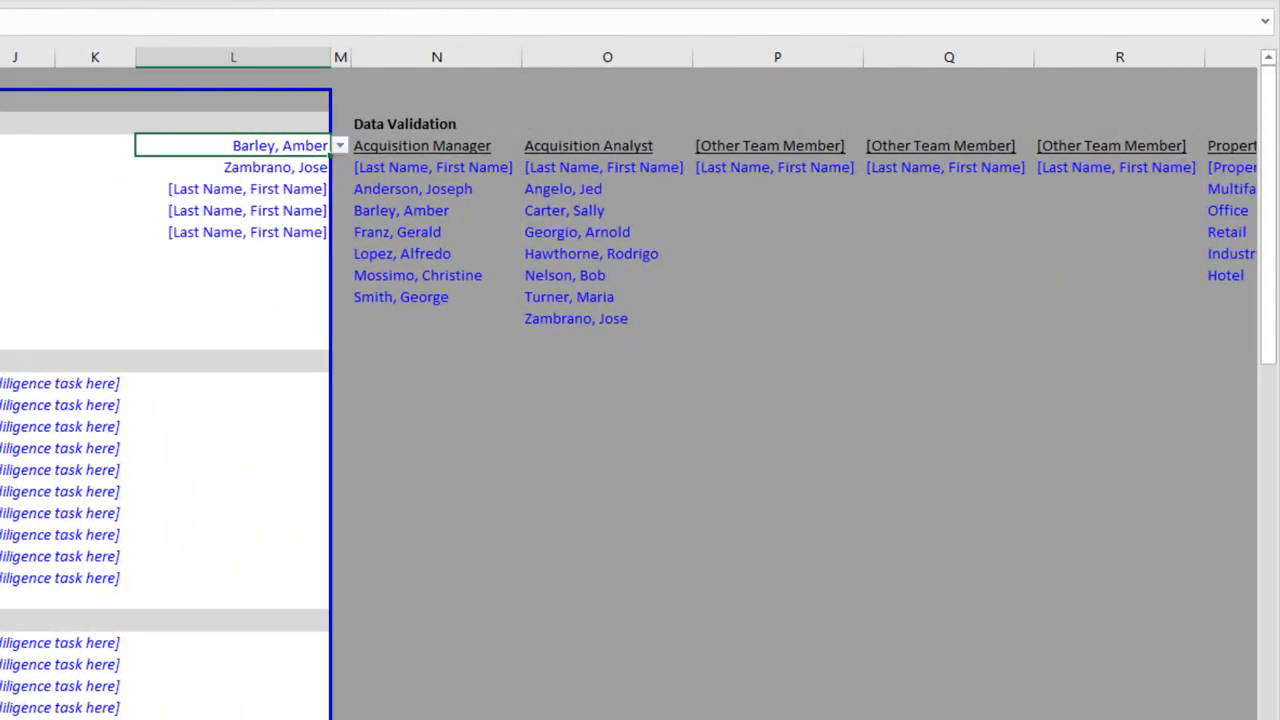
Move right into the Data Validation lists past the Acquisition Analyst to the team member header at P4
key(Right)
key(Right)
key(Right)
key(Right)
key(Right)
key(Right)
key(Right)
key(Right)
key(Right)
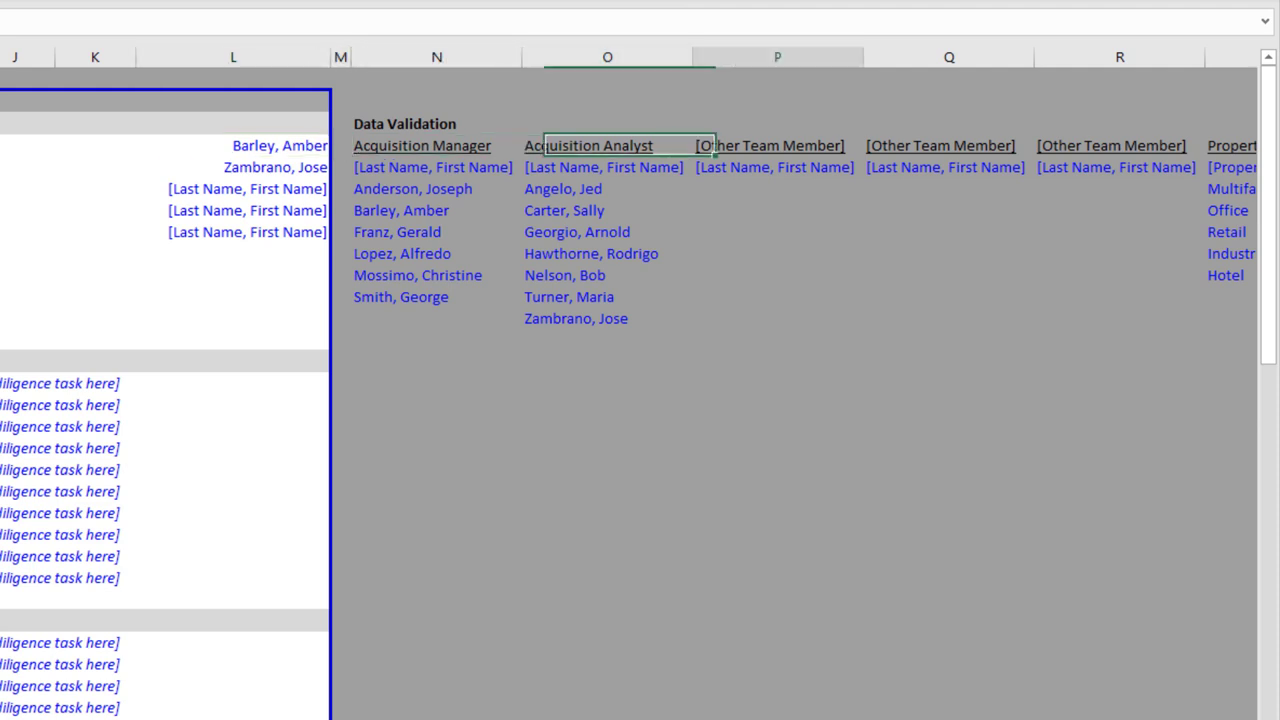
key(Left)
key(Left)
key(Left)
key(Left)
key(Left)
key(Left)
key(Left)
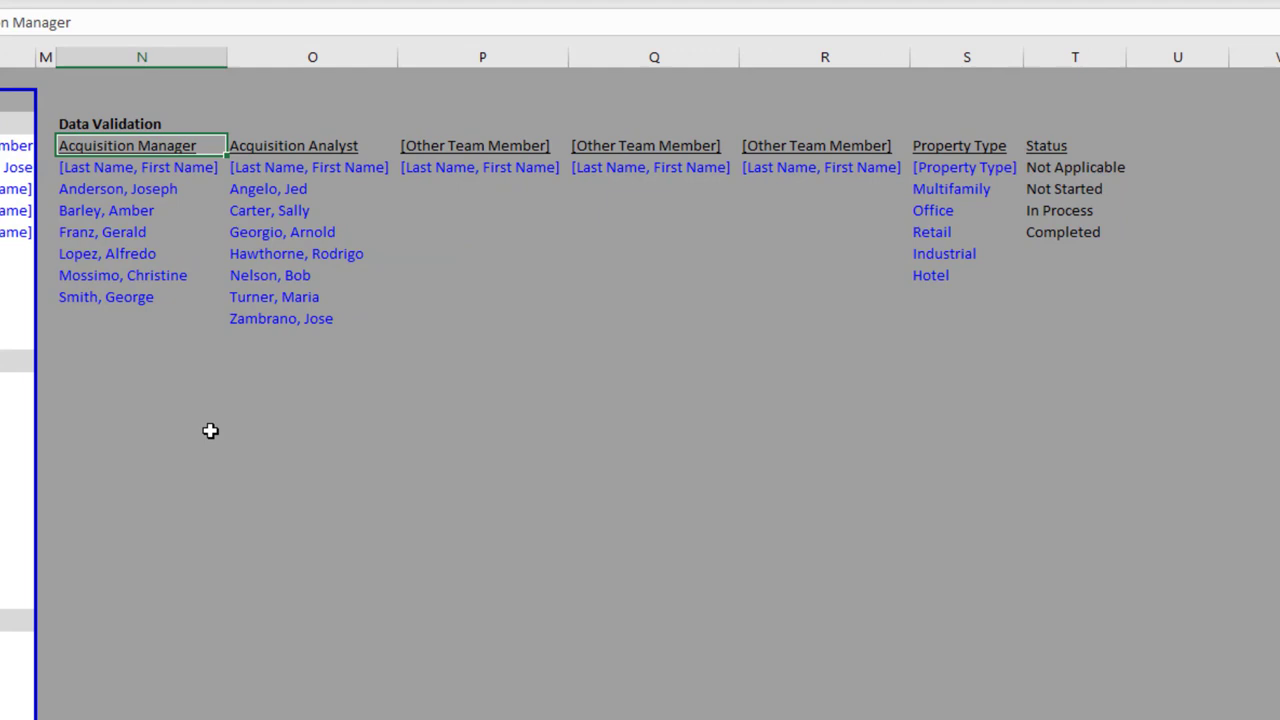
key(Right)
key(Left)
key(Right)
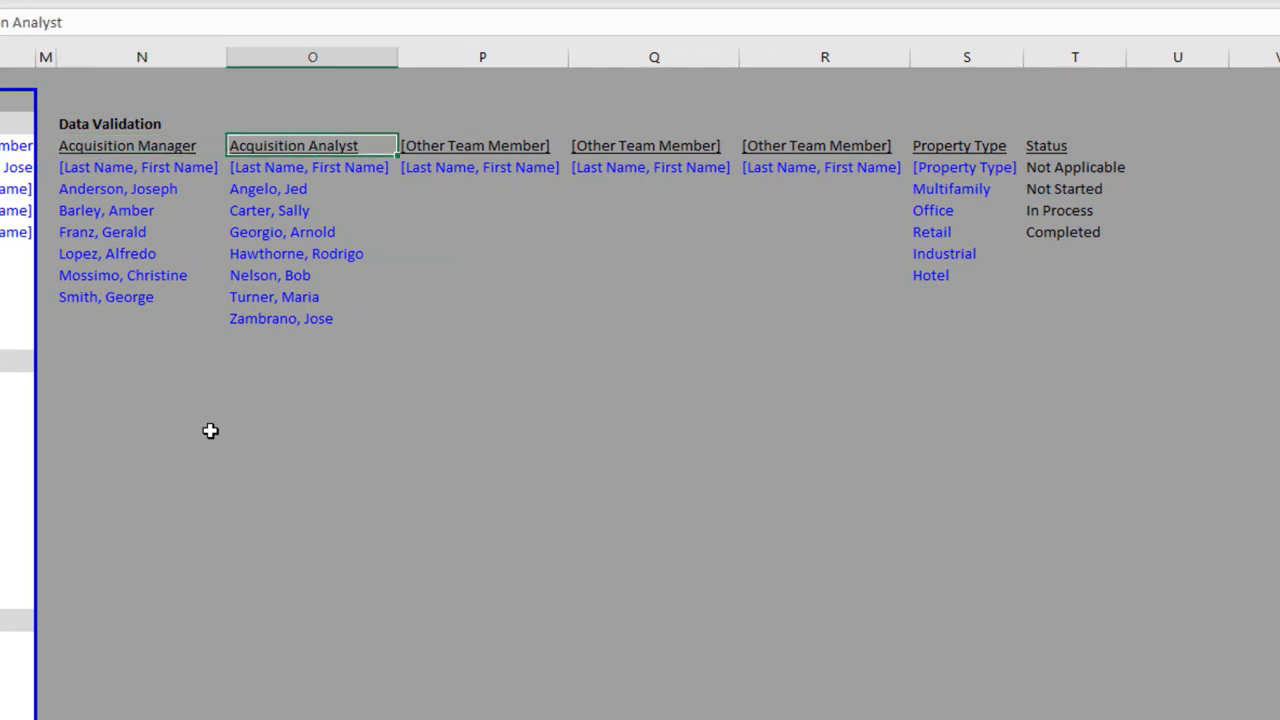
key(Right)
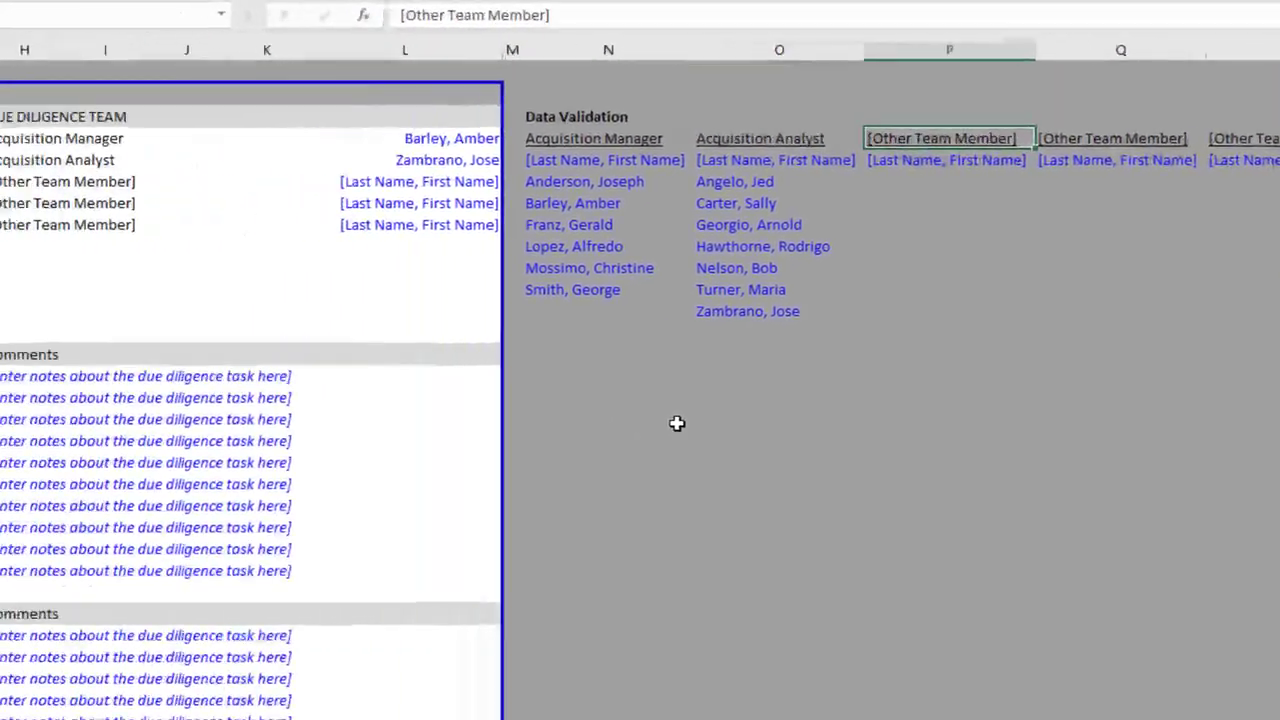
key(Right)
Correct the P4 heading to 'Closing Director' and enter a new person's name below it in P5
key(Left)
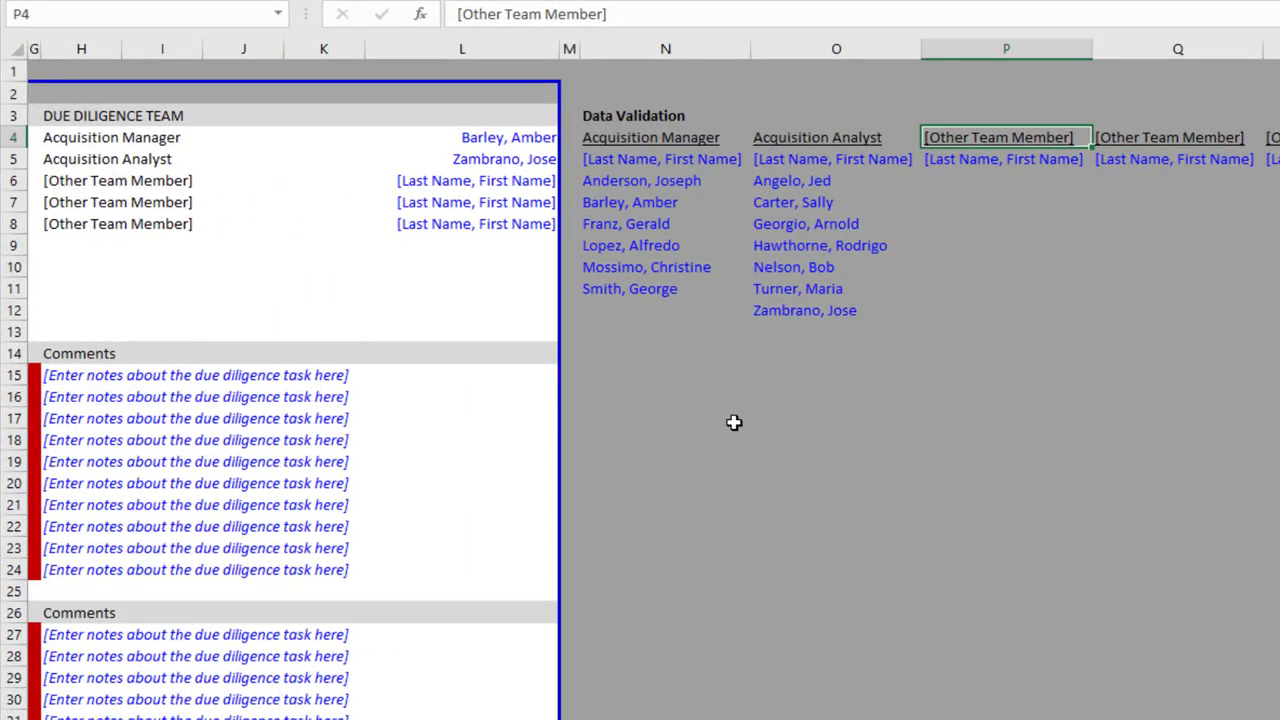
text(Closing)
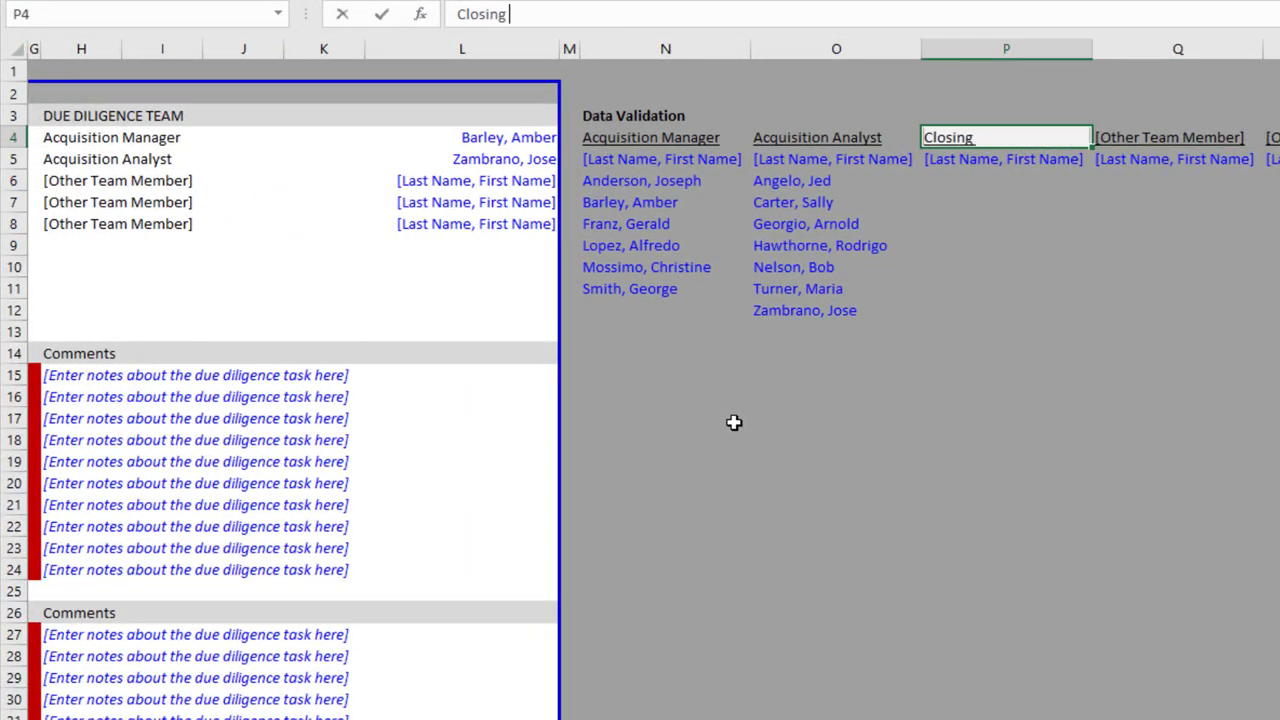
text( Directort)
key(Return)
key(Up)
key(F2)
key(BackSpace)
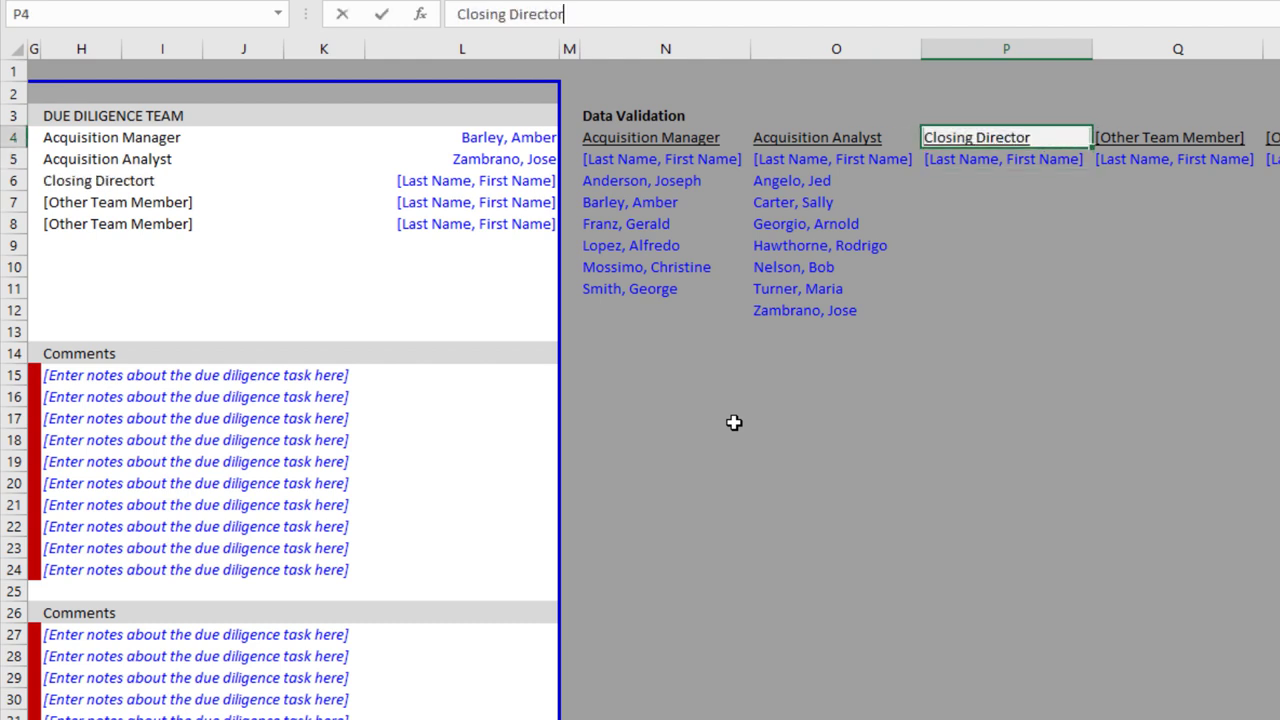
key(Return)
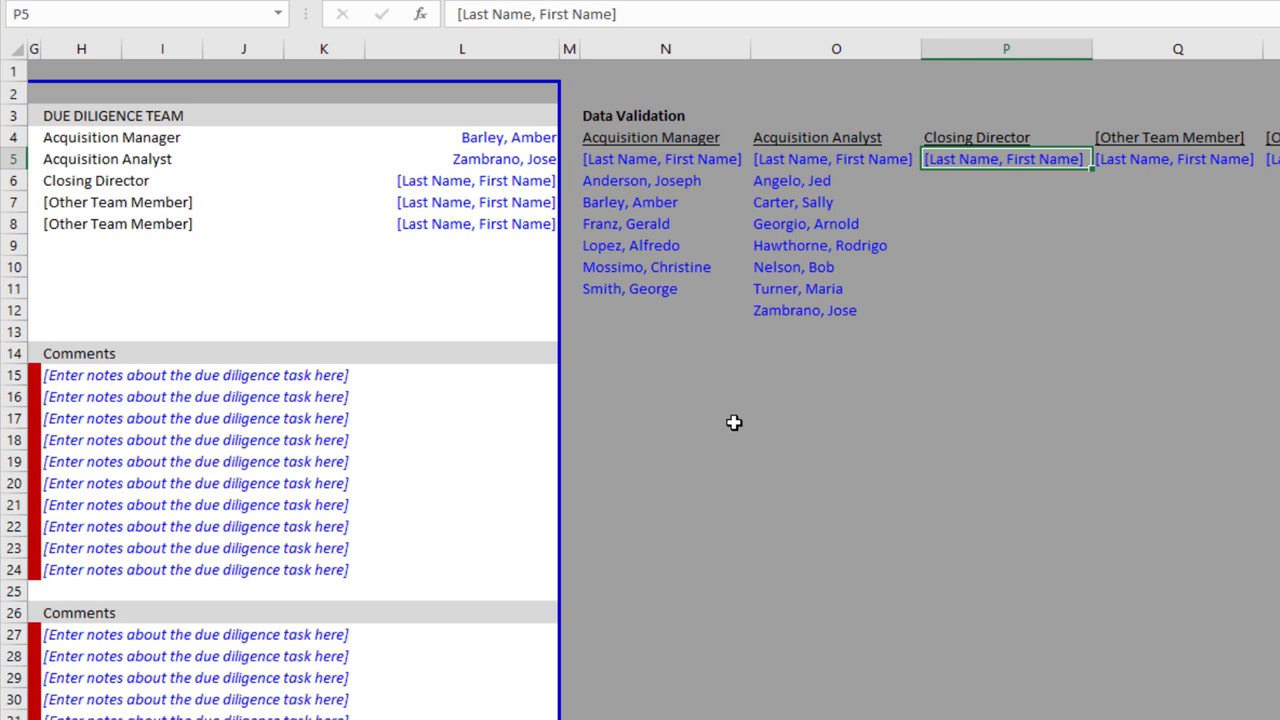
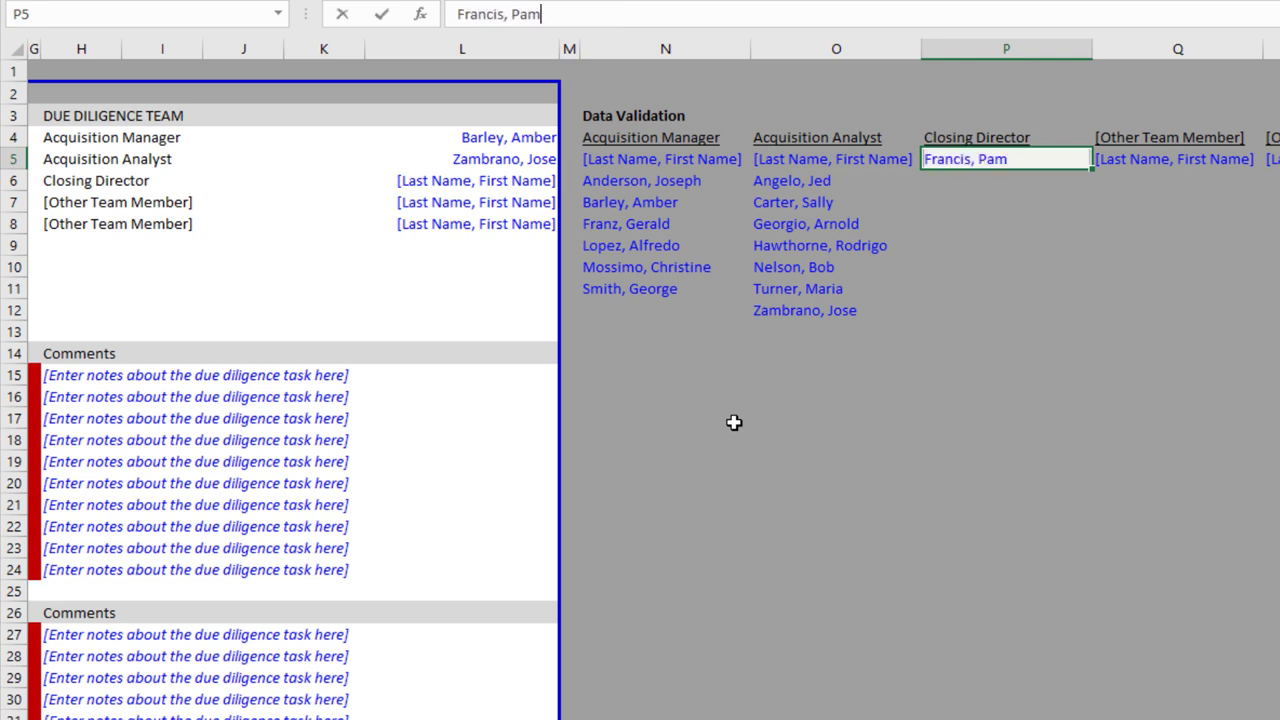
key(Return)
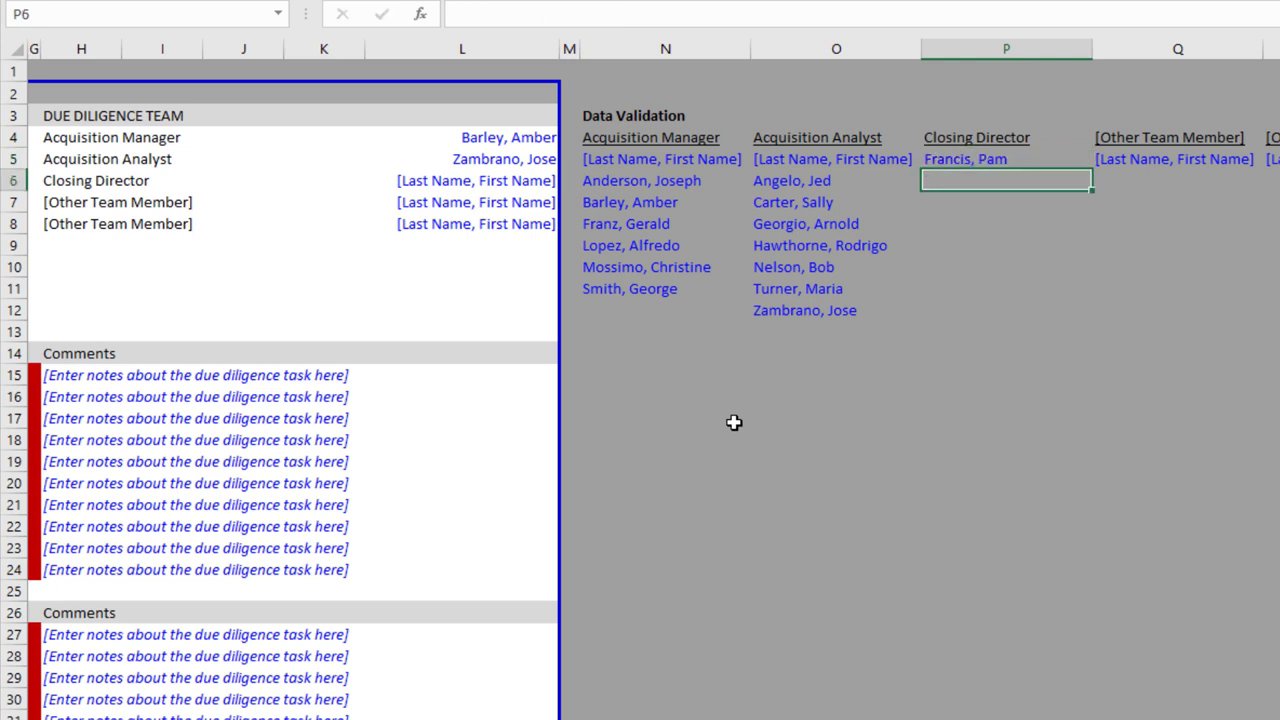
Choose the newly added name as Closing Director in L6 from its dropdown
key(Up)
key(Left)
key(Left)
key(Left)
key(Left)
key(Left)
key(Left)
key(Left)
key(Left)
key(Left)
key(Left)
key(Left)
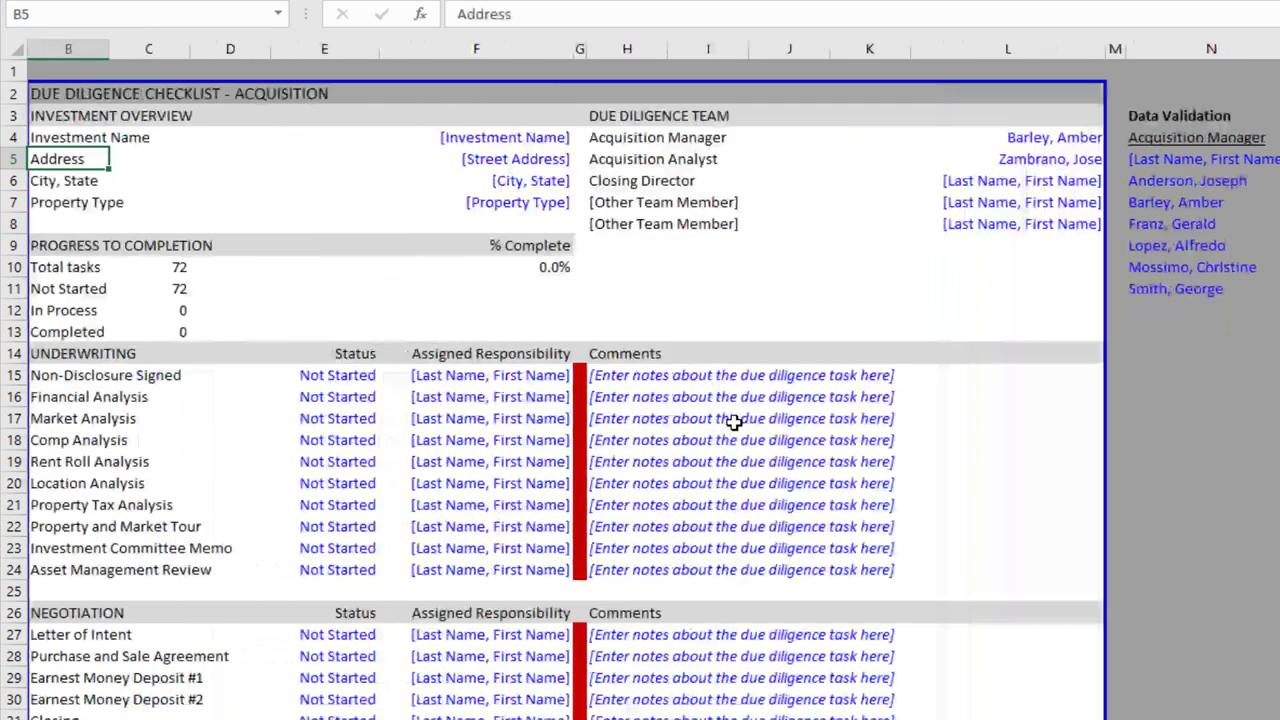
key(Left)
key(Right)
key(Down)
key(Right)
key(Right)
key(Right)
key(Right)
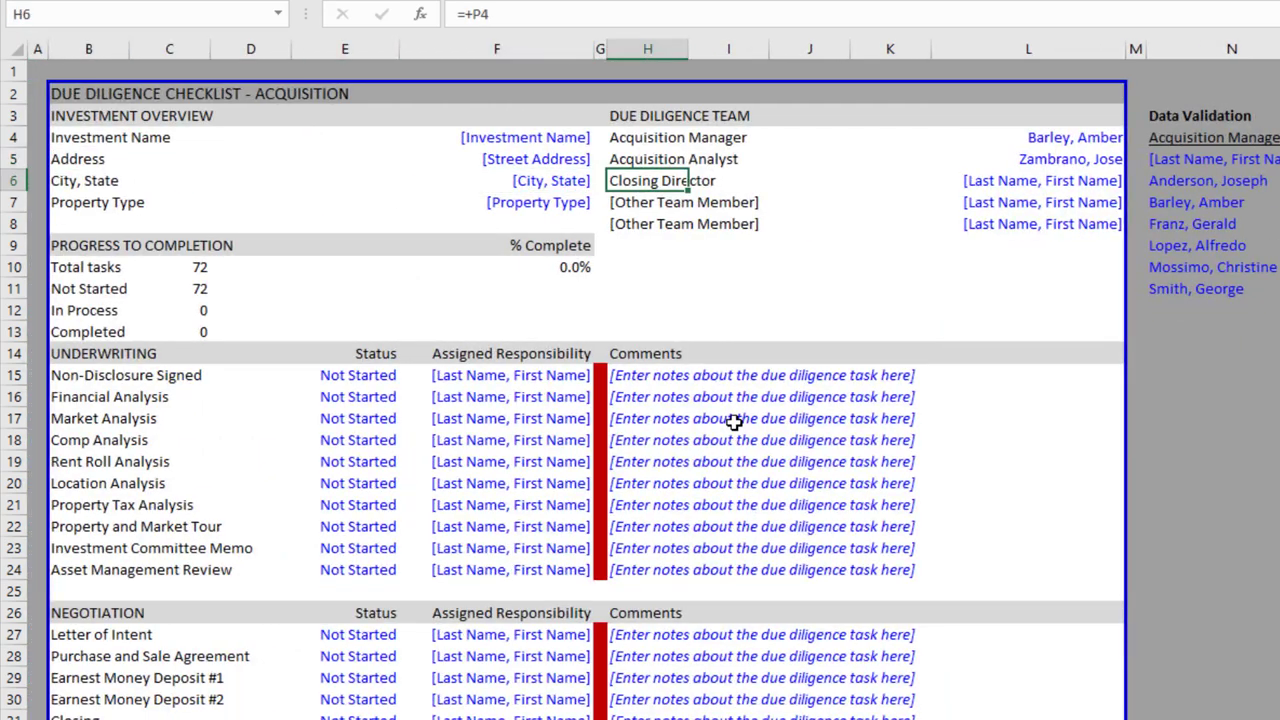
key(Right)
key(Right)
key(alt+Down)
key(Down)
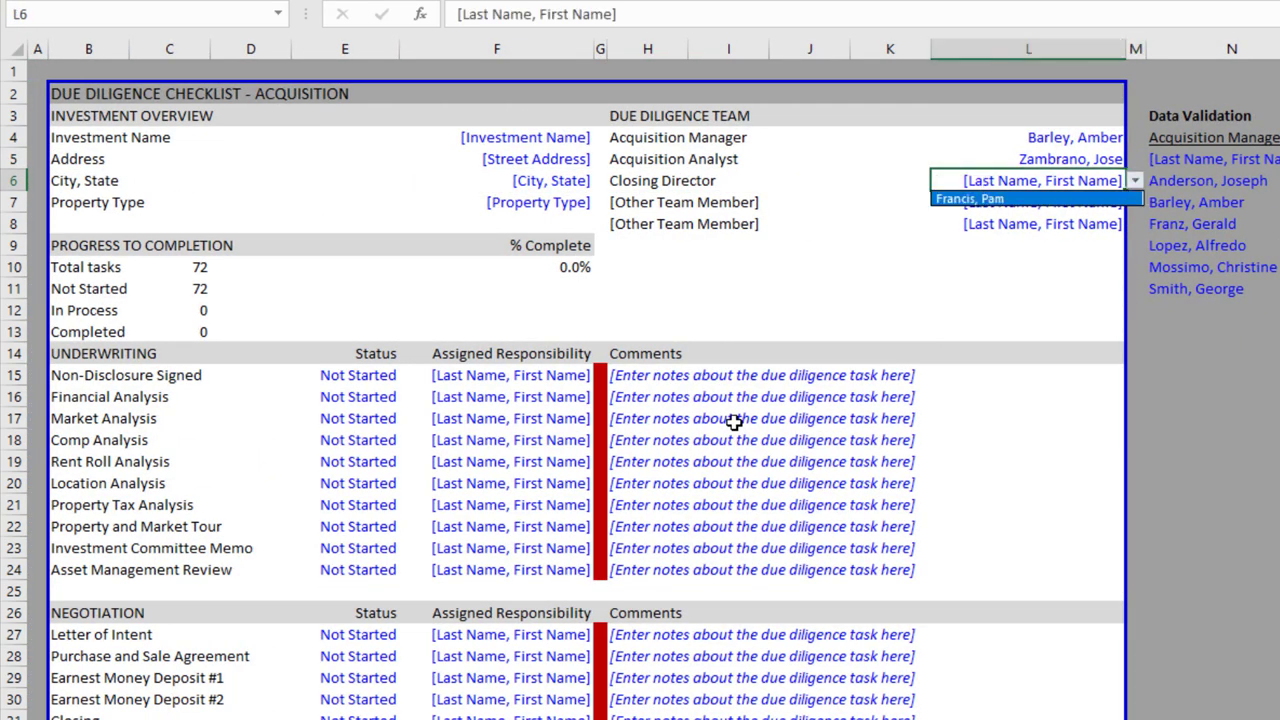
key(Return)
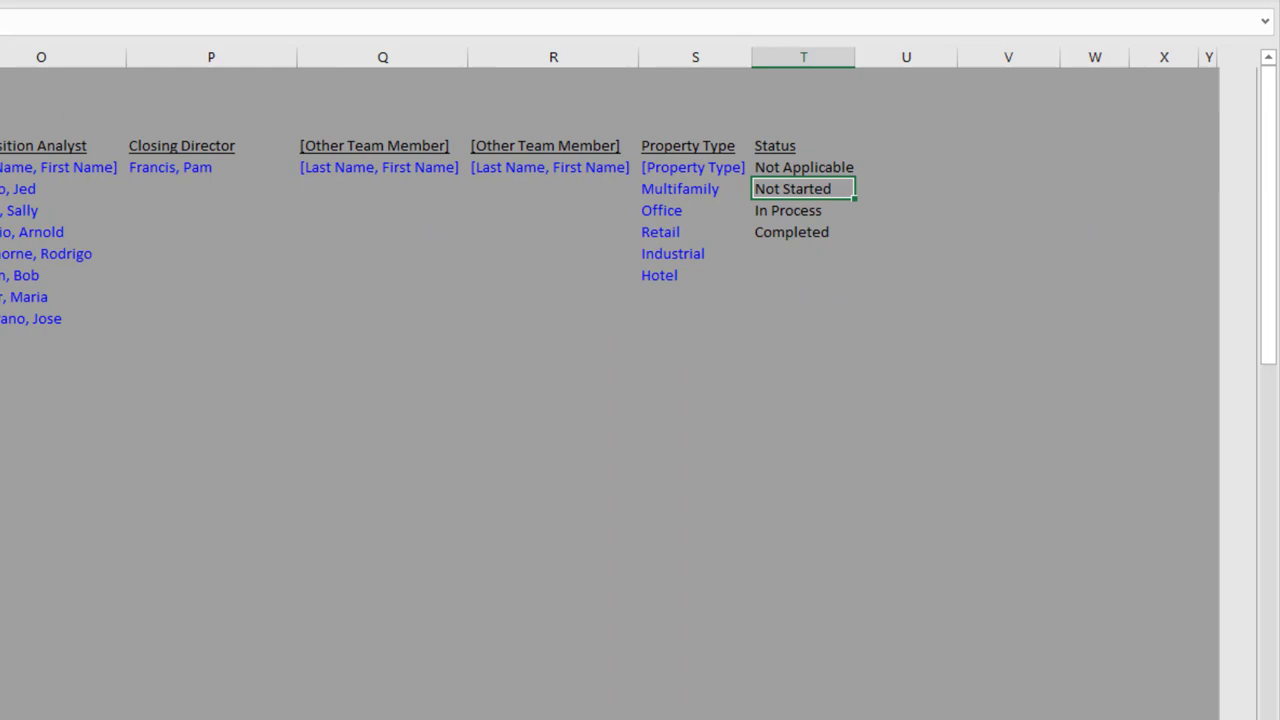
Enter 'Self Storage' in S11, directly below Hotel in the Property Type list
key(Up)
key(Left)
key(Up)
key(Down)
key(Down)
key(Down)
key(Down)
key(Down)
key(Down)
key(Down)
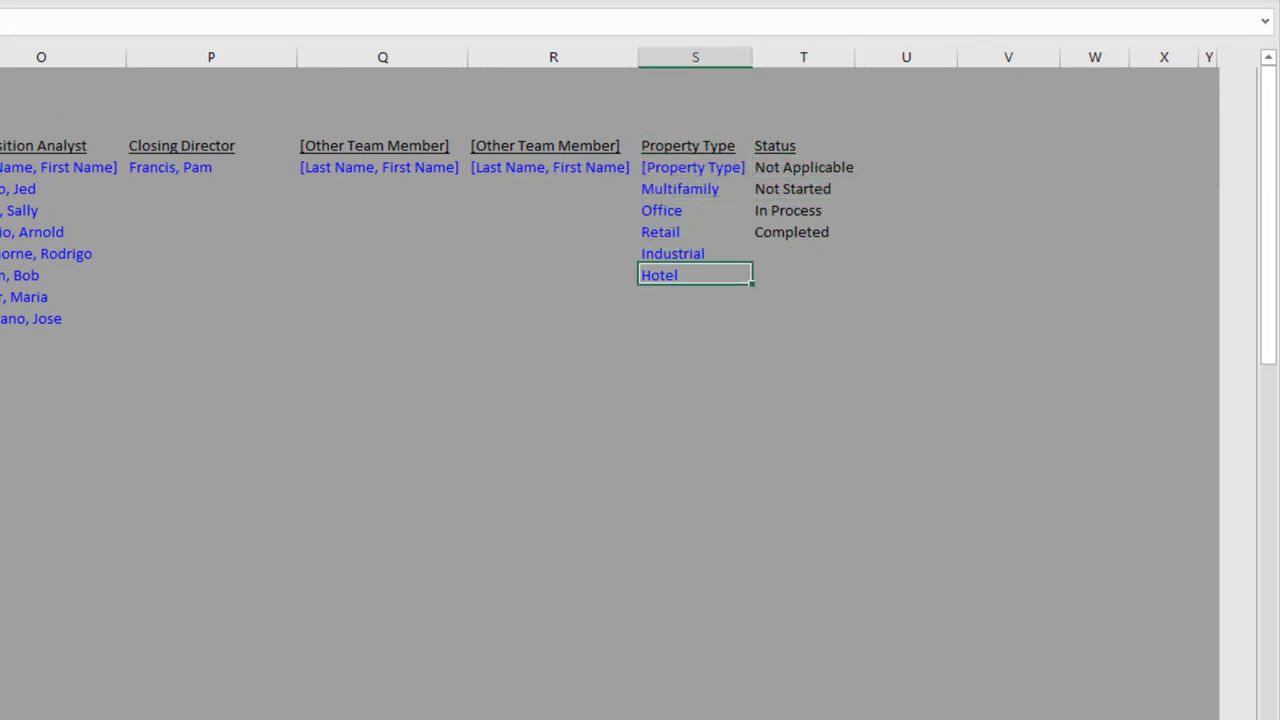
text(Sel)
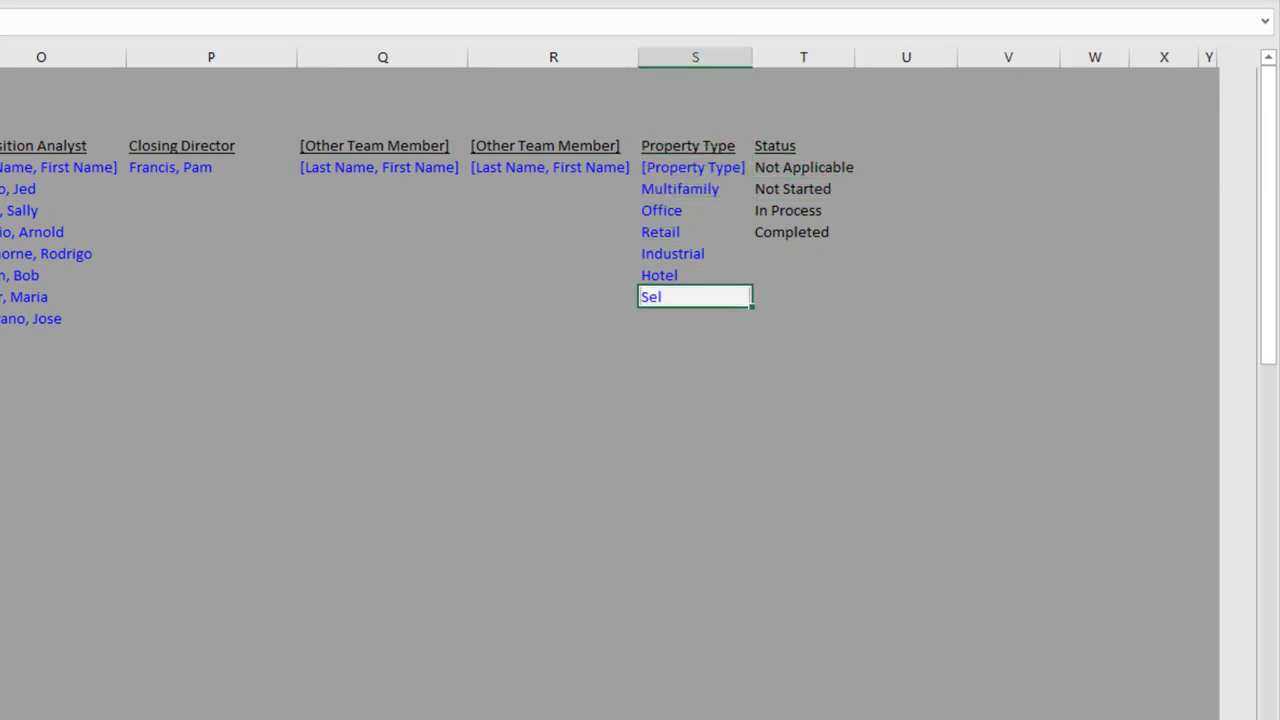
text(f Storage)
key(ctrl+Return)
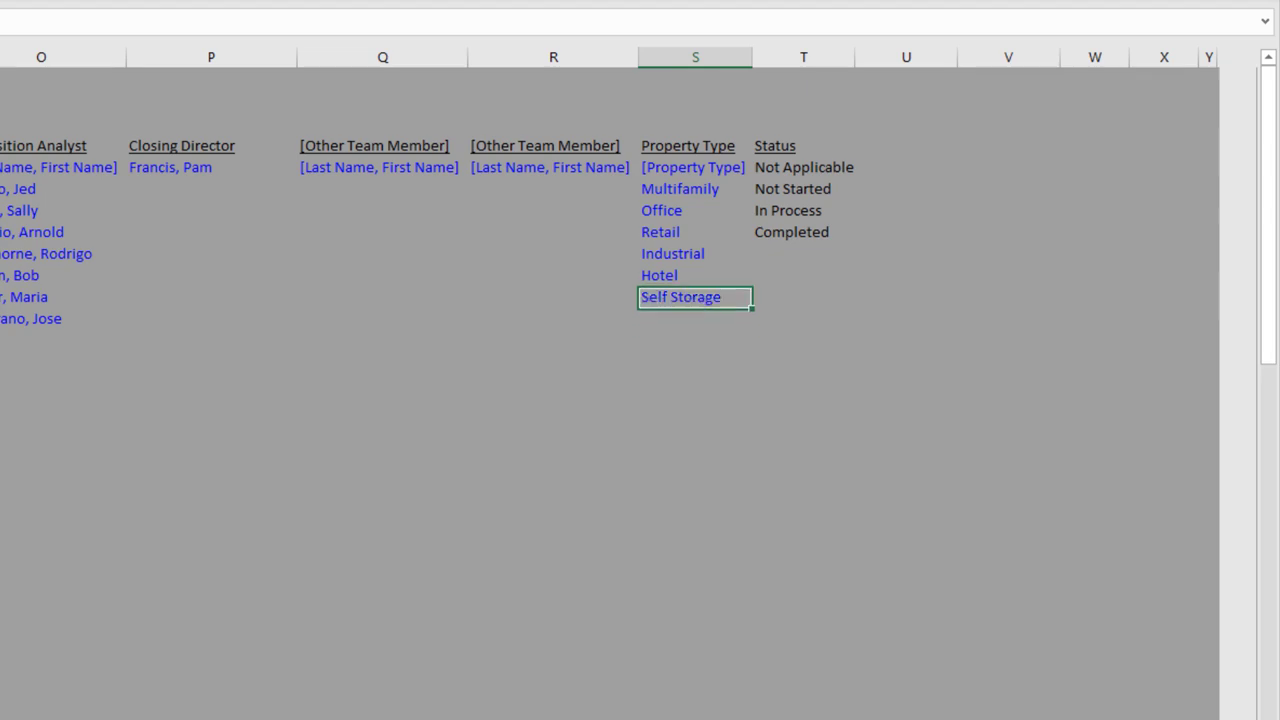
key(Up)
key(Up)
key(Up)
key(Down)
key(Down)
key(Down)
key(Down)
key(Up)
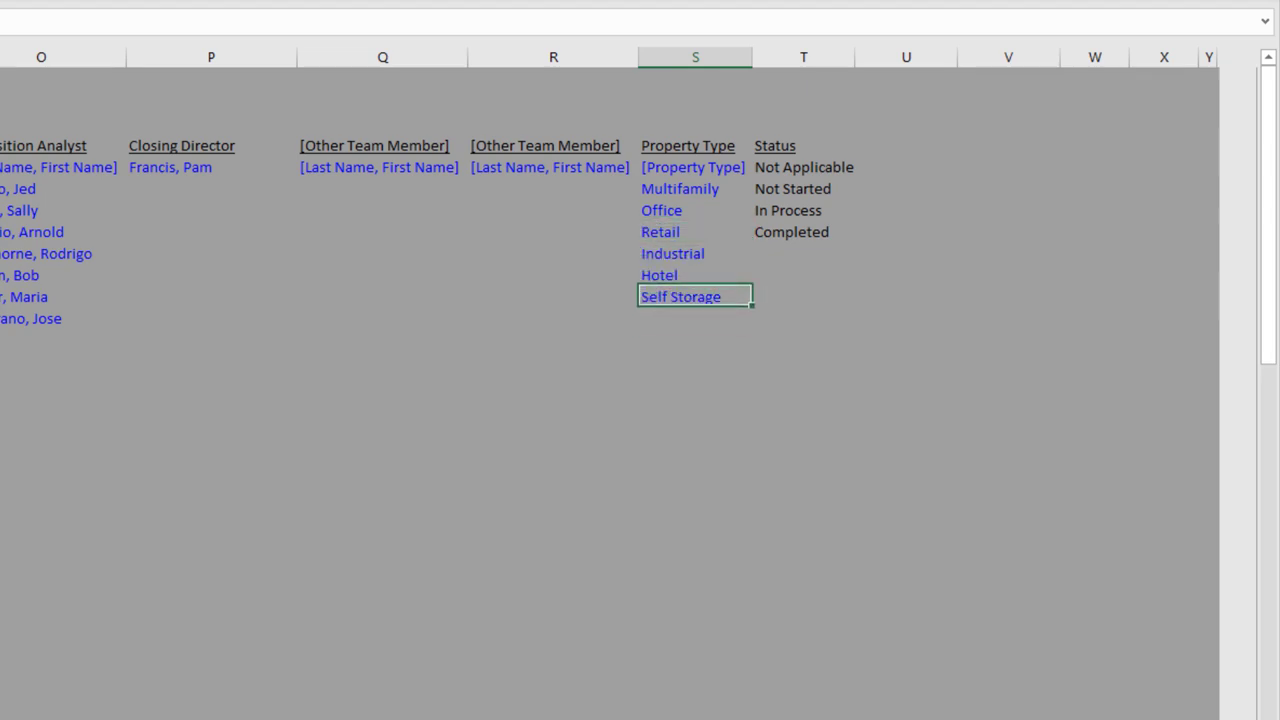
Pick Self Storage from the Property Type dropdown in F7
key(Up)
key(Left)
key(Left)
key(Left)
key(Left)
key(Left)
key(Left)
key(Left)
key(Left)
key(Left)
key(Left)
key(Left)
key(Left)
key(Left)
key(Left)
key(Left)
key(Left)
key(Left)
key(Left)
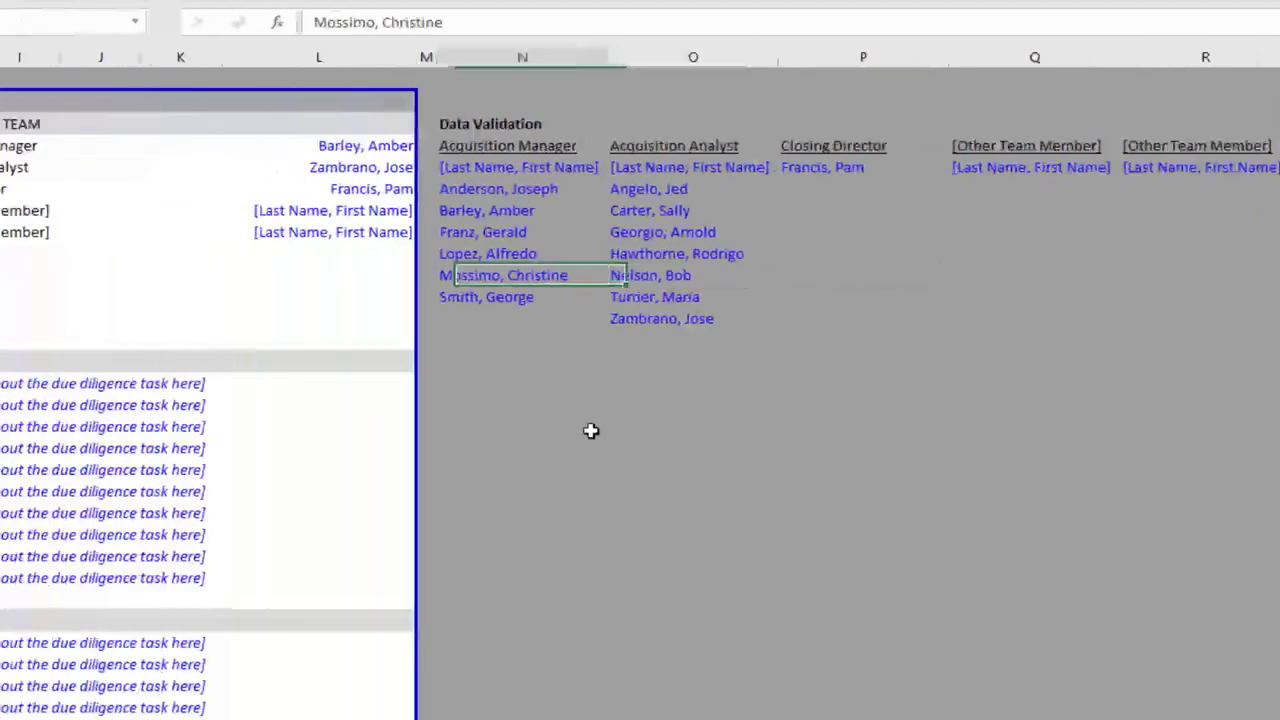
key(Up)
key(Right)
key(Up)
key(Up)
key(Right)
key(Right)
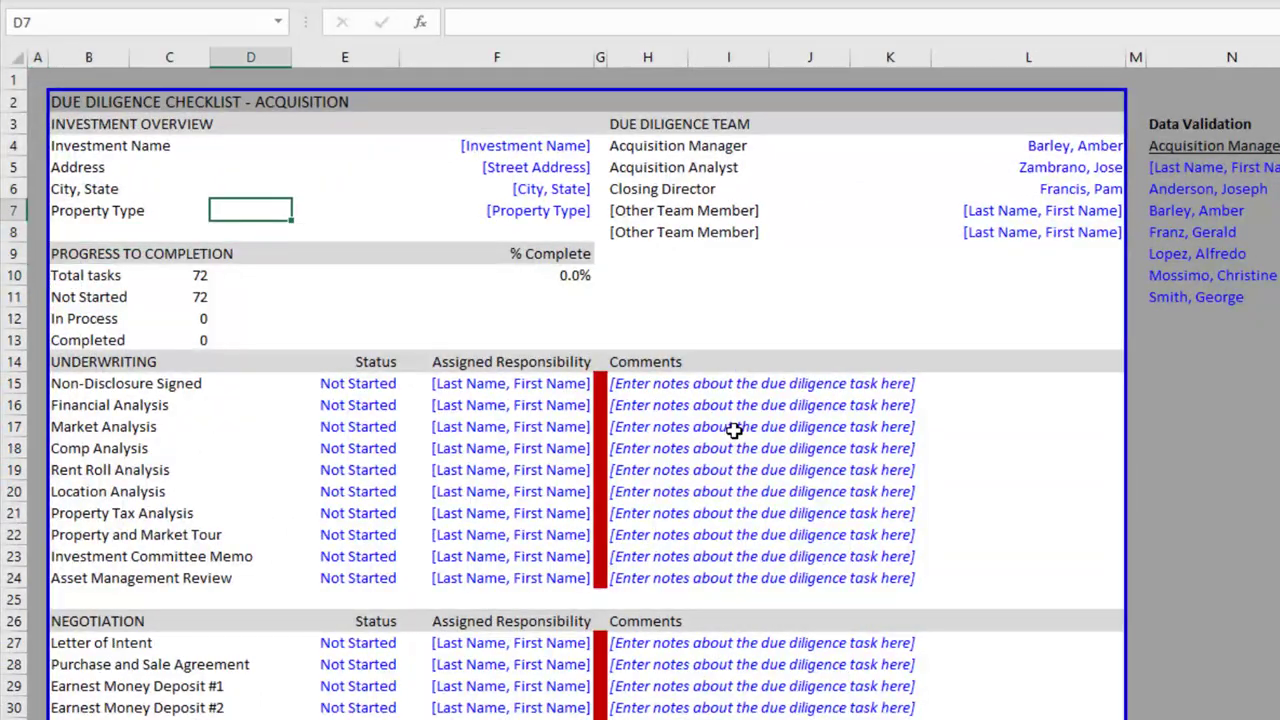
key(Right)
key(Right)
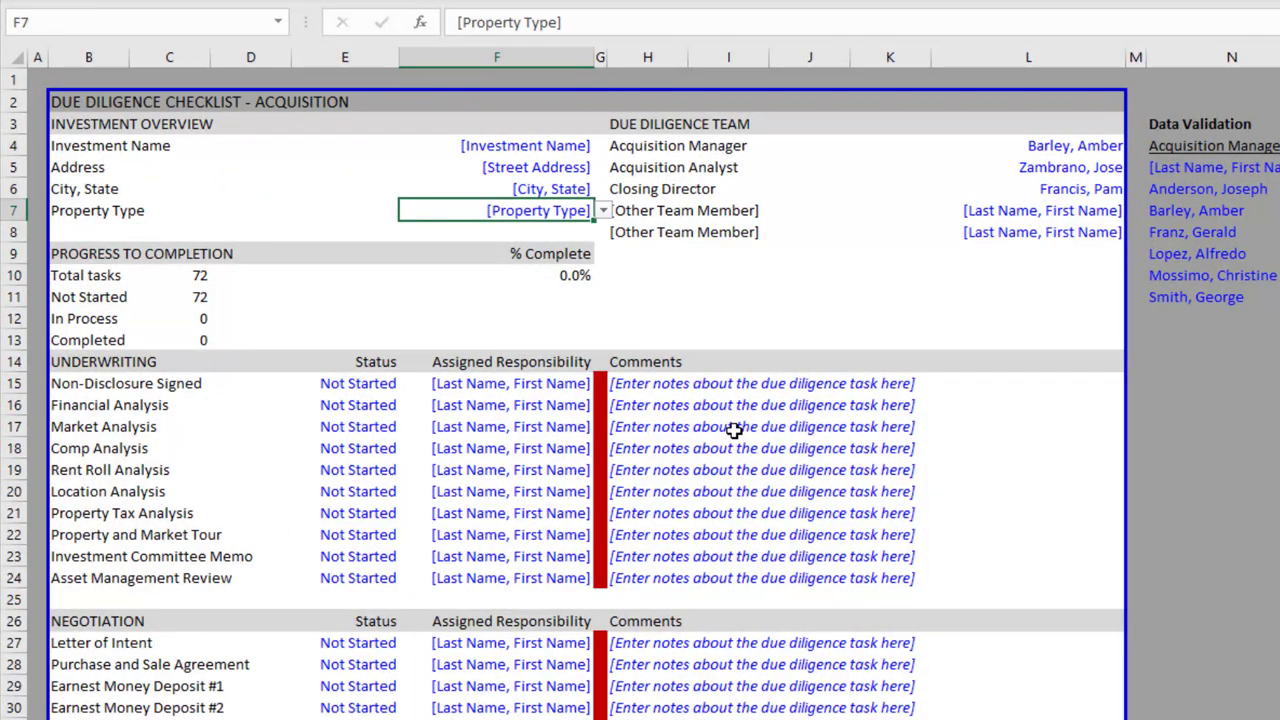
key(alt+Down)
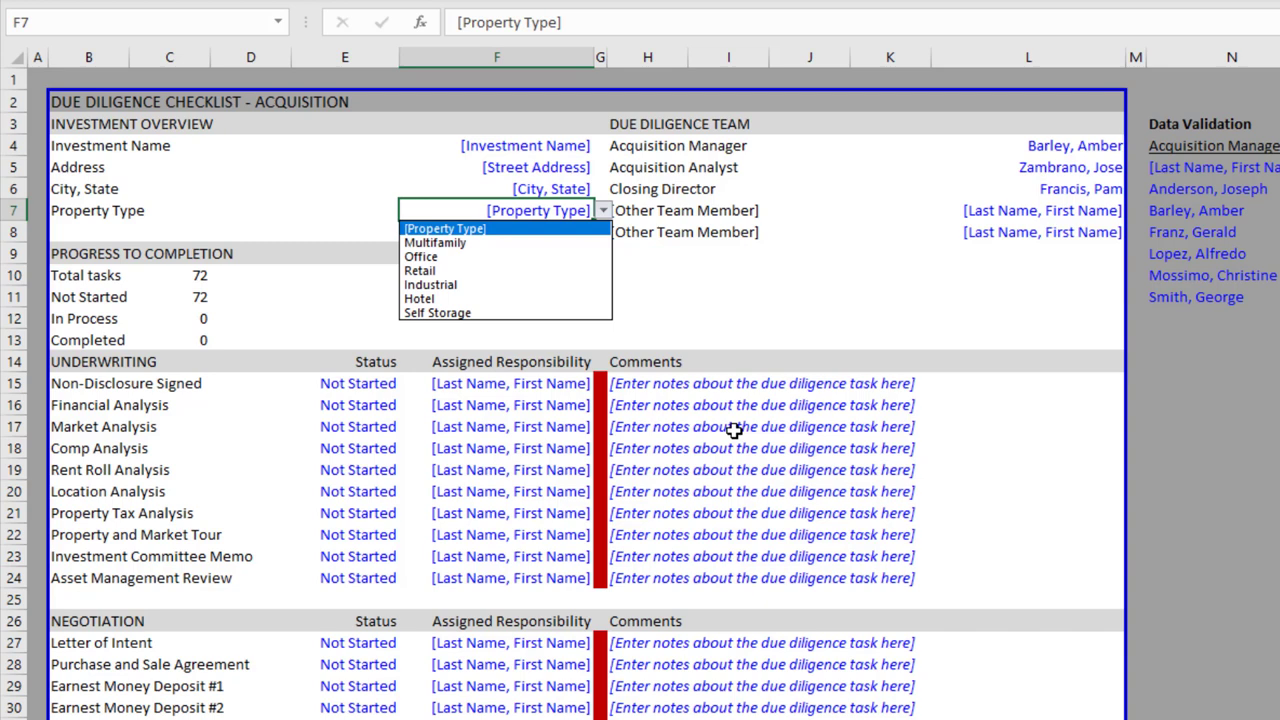
key(Down)
key(Down)
key(Down)
key(Down)
key(Down)
key(Down)
key(Return)
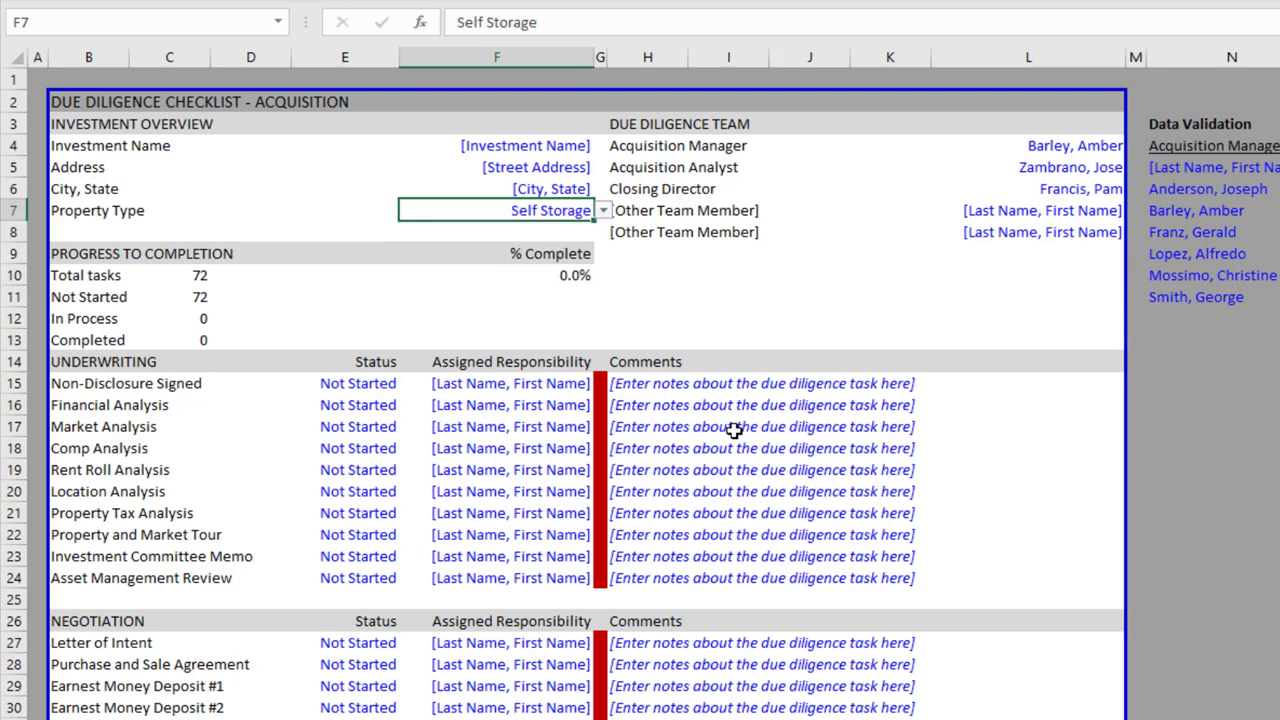
key(Down)
key(Up)
scroll(443, 391, down, 1)
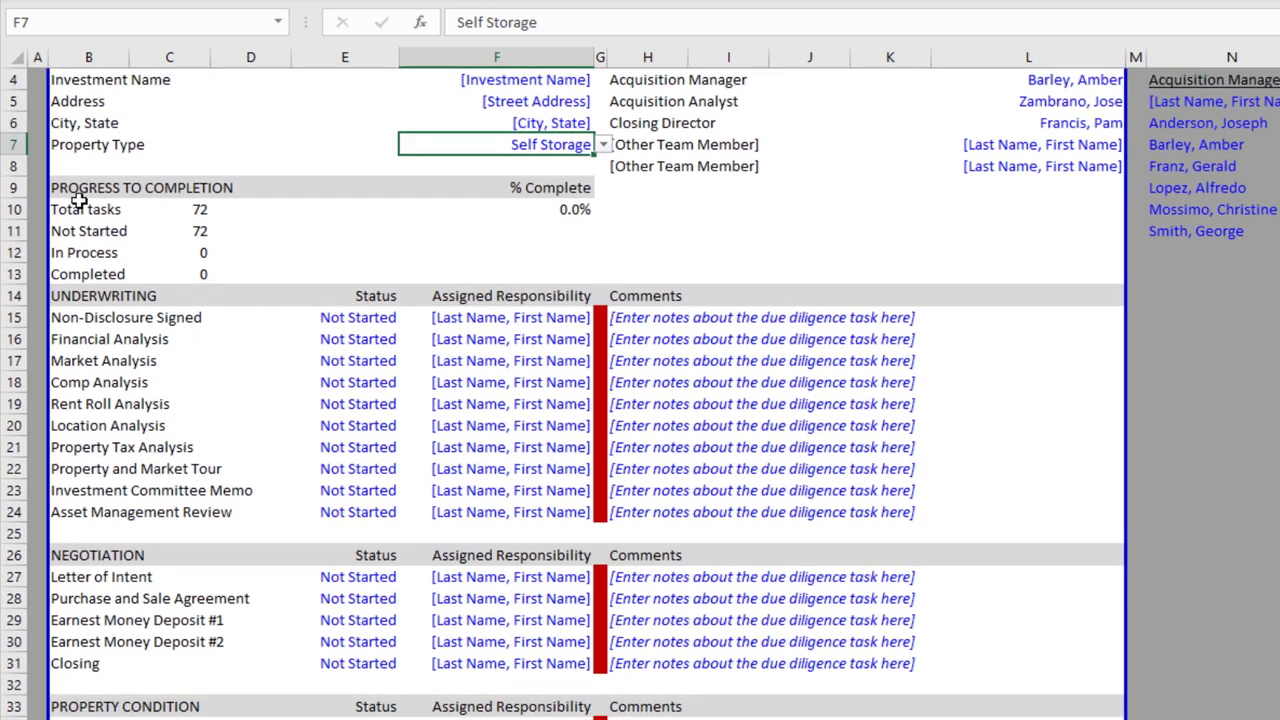
drag(78, 192, 497, 239)
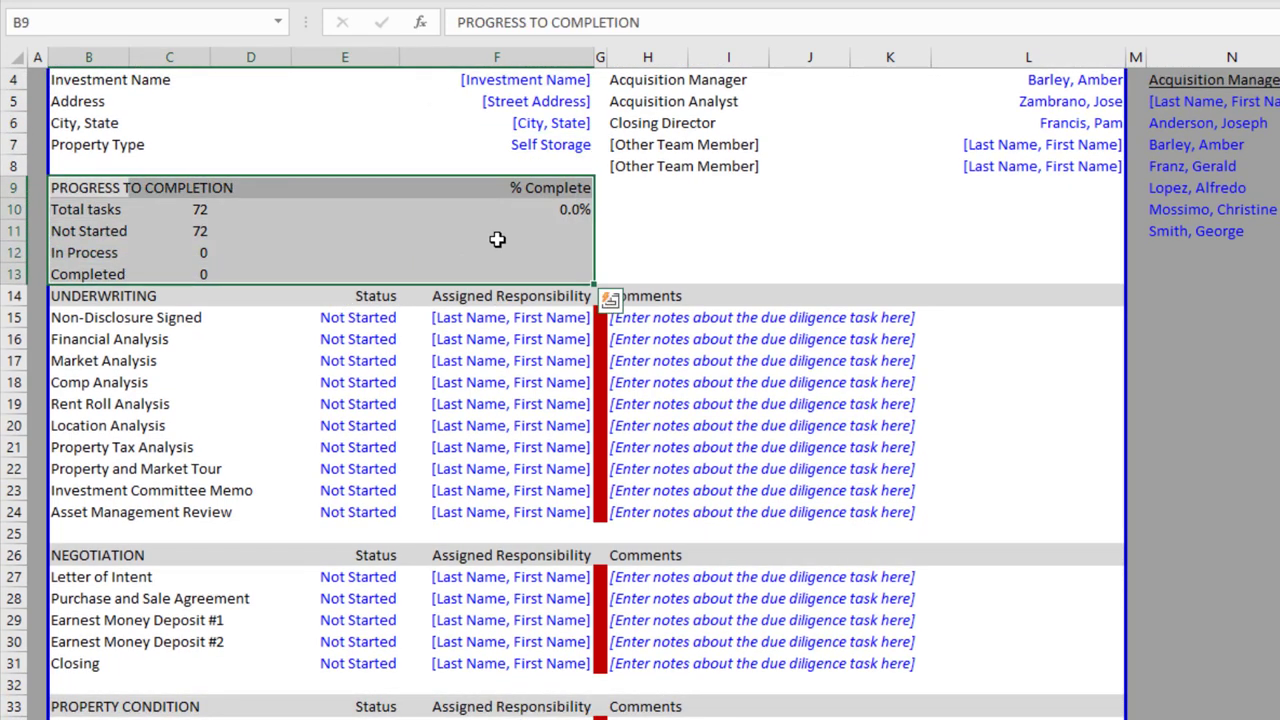
click(499, 238)
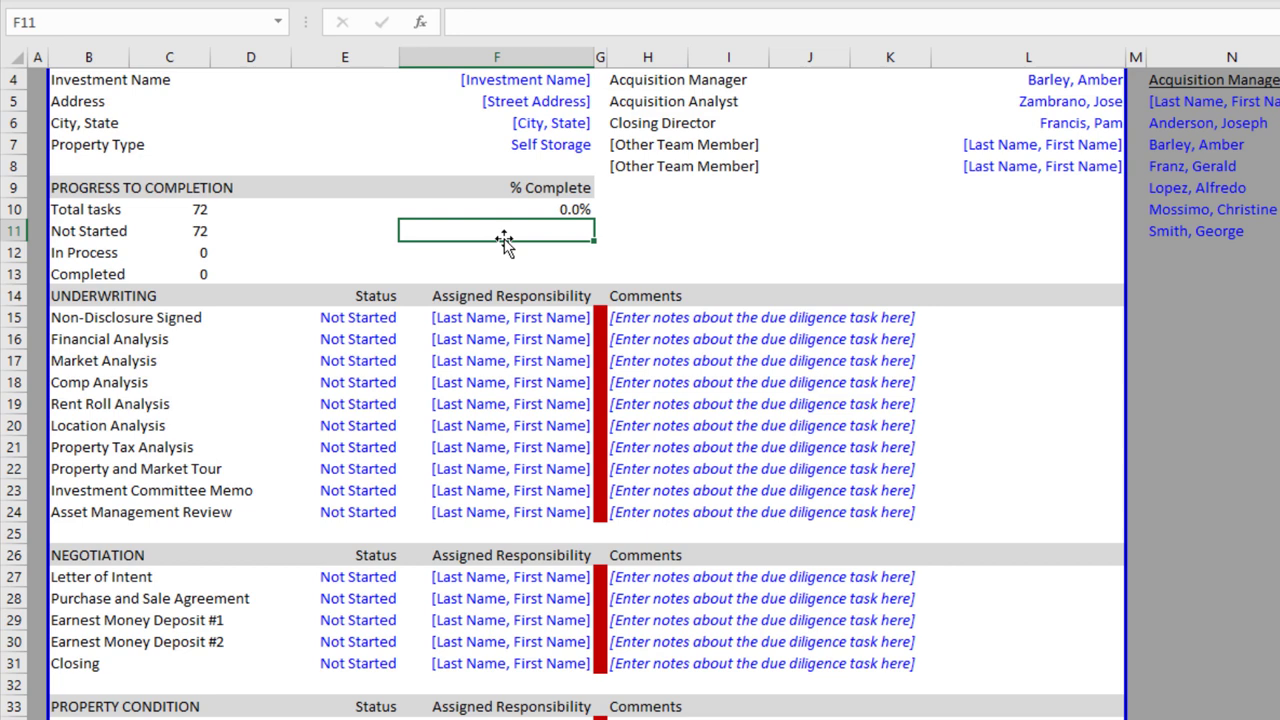
click(560, 208)
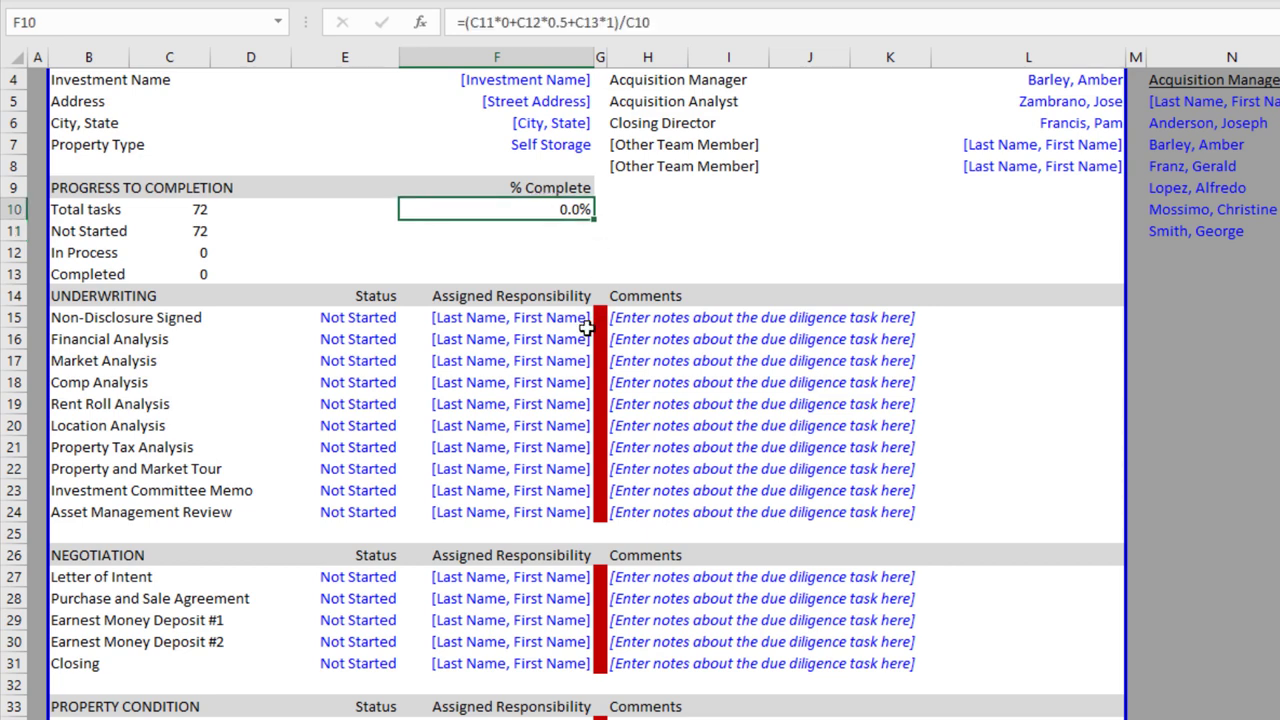
Set Non-Disclosure Signed's E15 status to In Process, then Completed, and open F15's name list
click(369, 321)
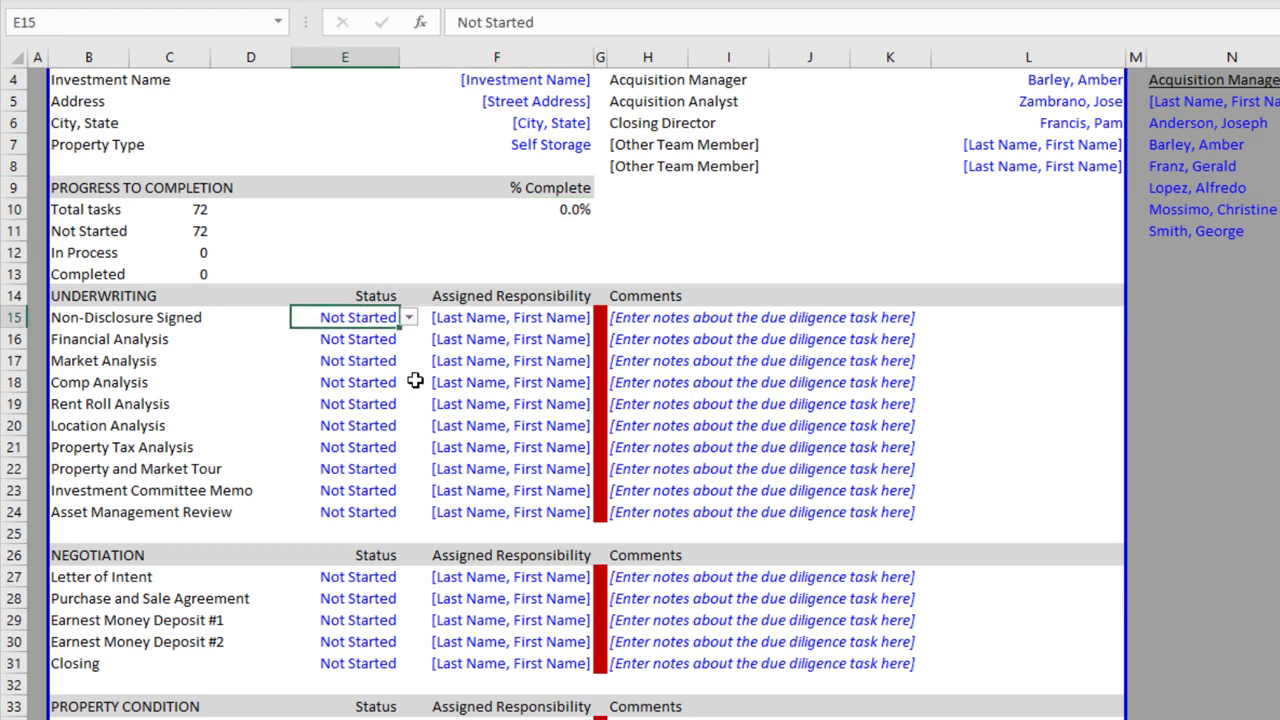
key(Down)
key(Up)
key(alt+Down)
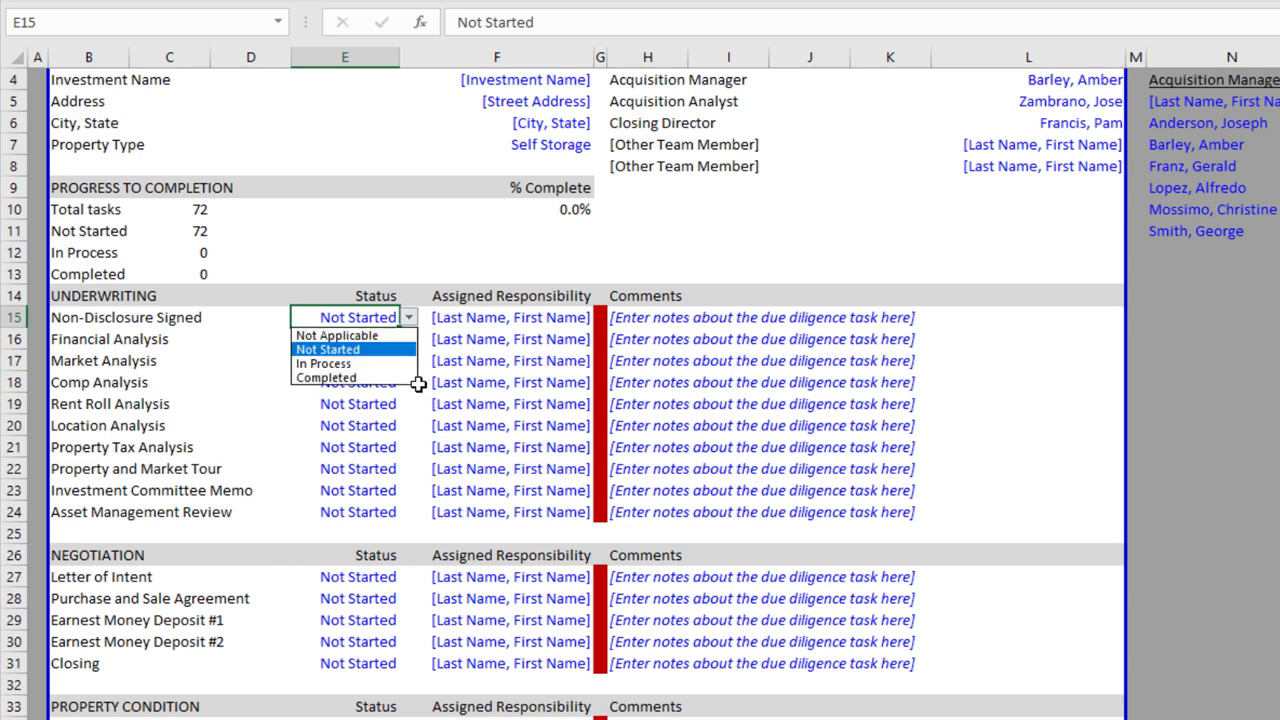
key(Up)
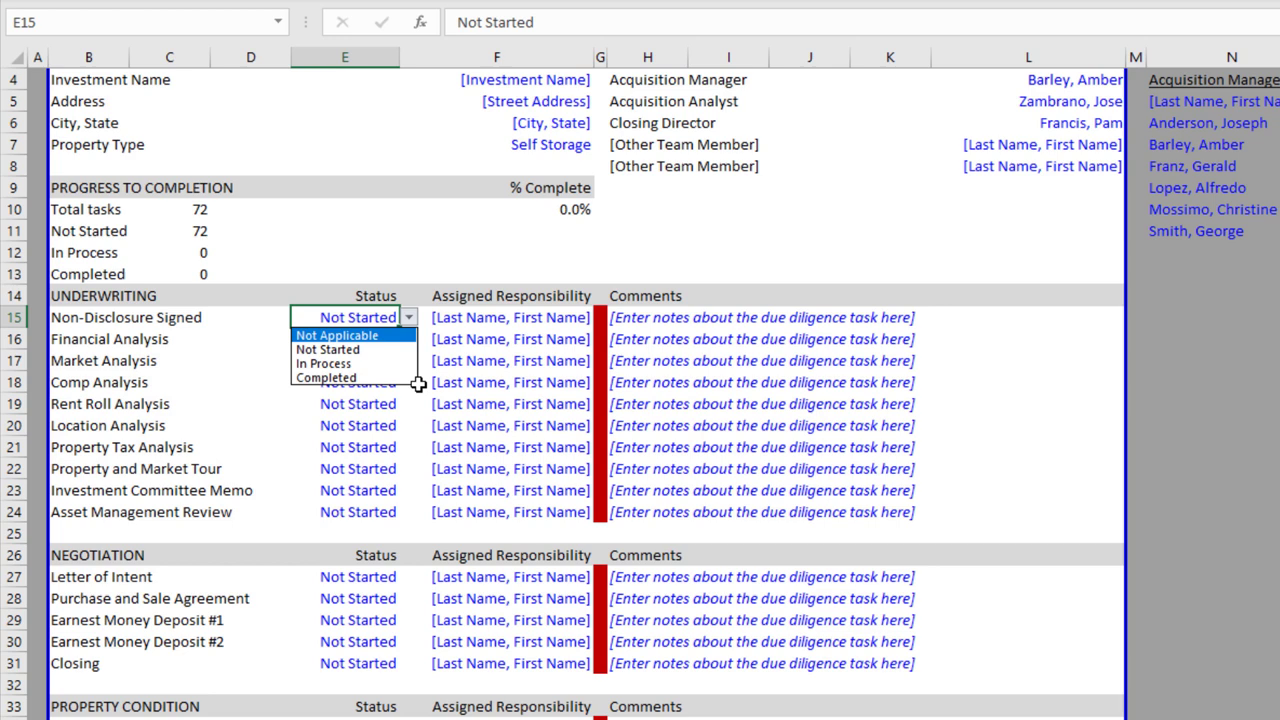
key(Down)
key(Down)
key(Return)
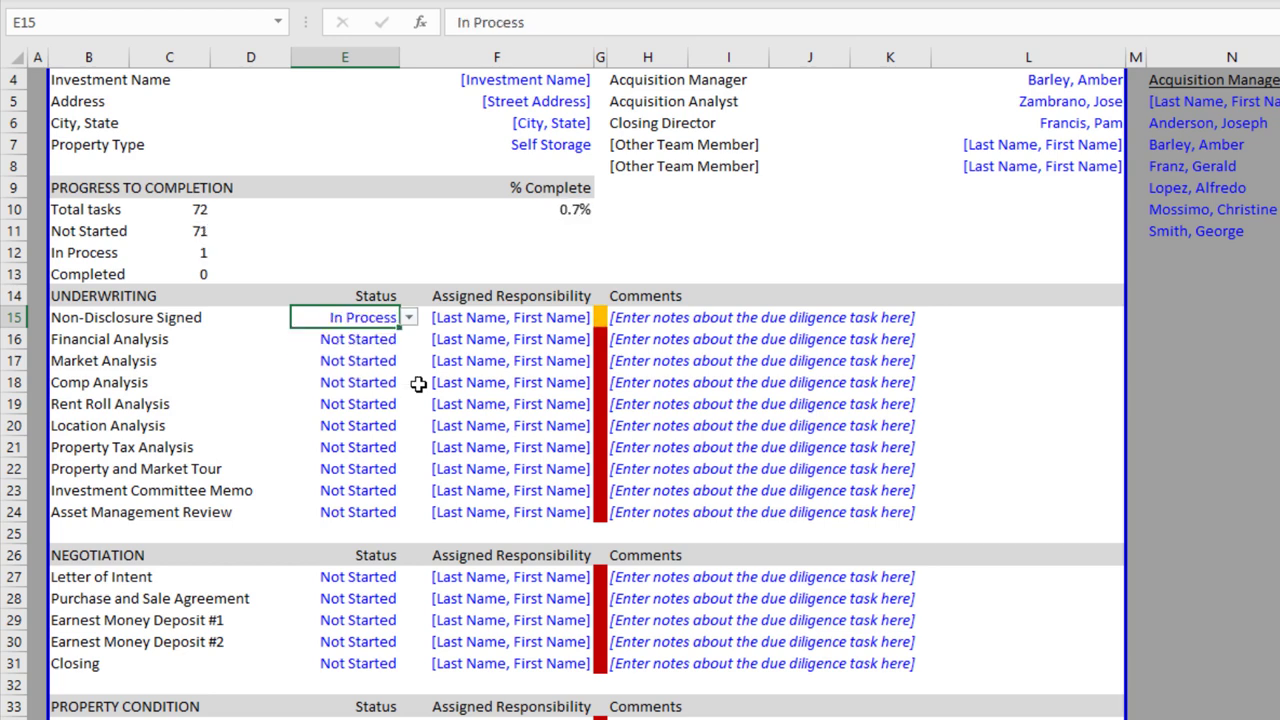
key(alt+Down)
key(Down)
key(Return)
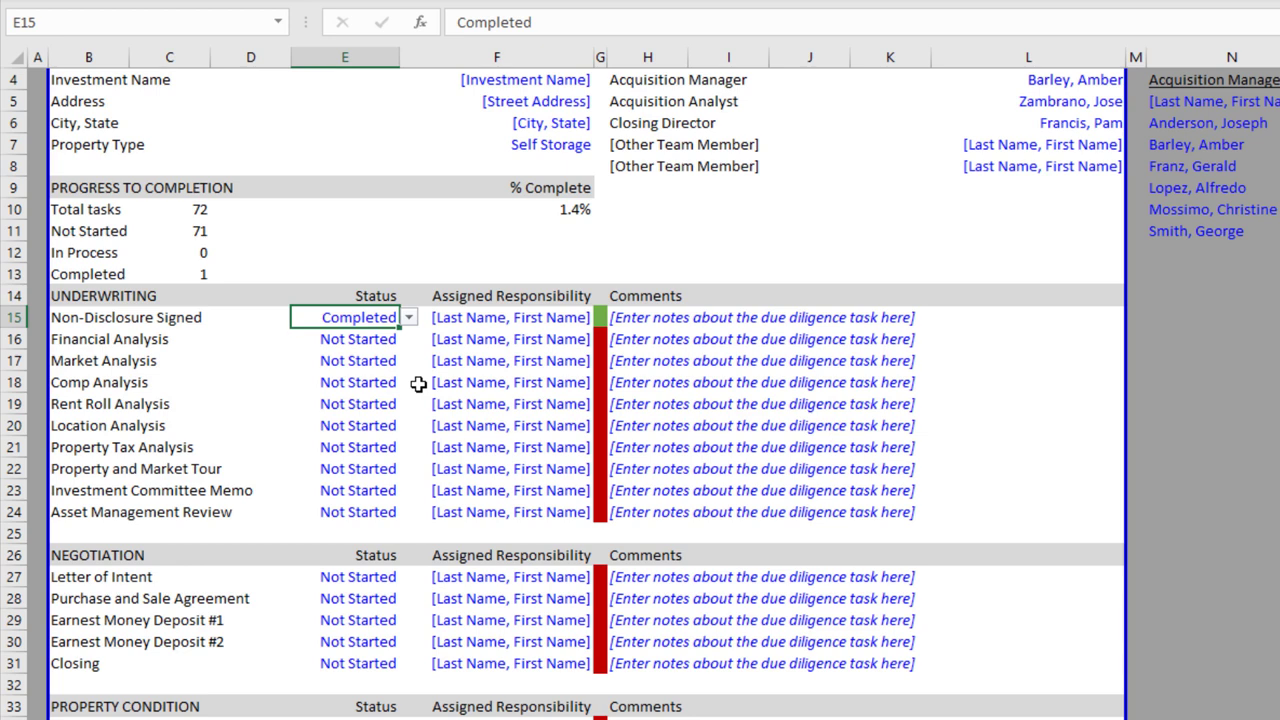
key(Right)
key(alt+Down)
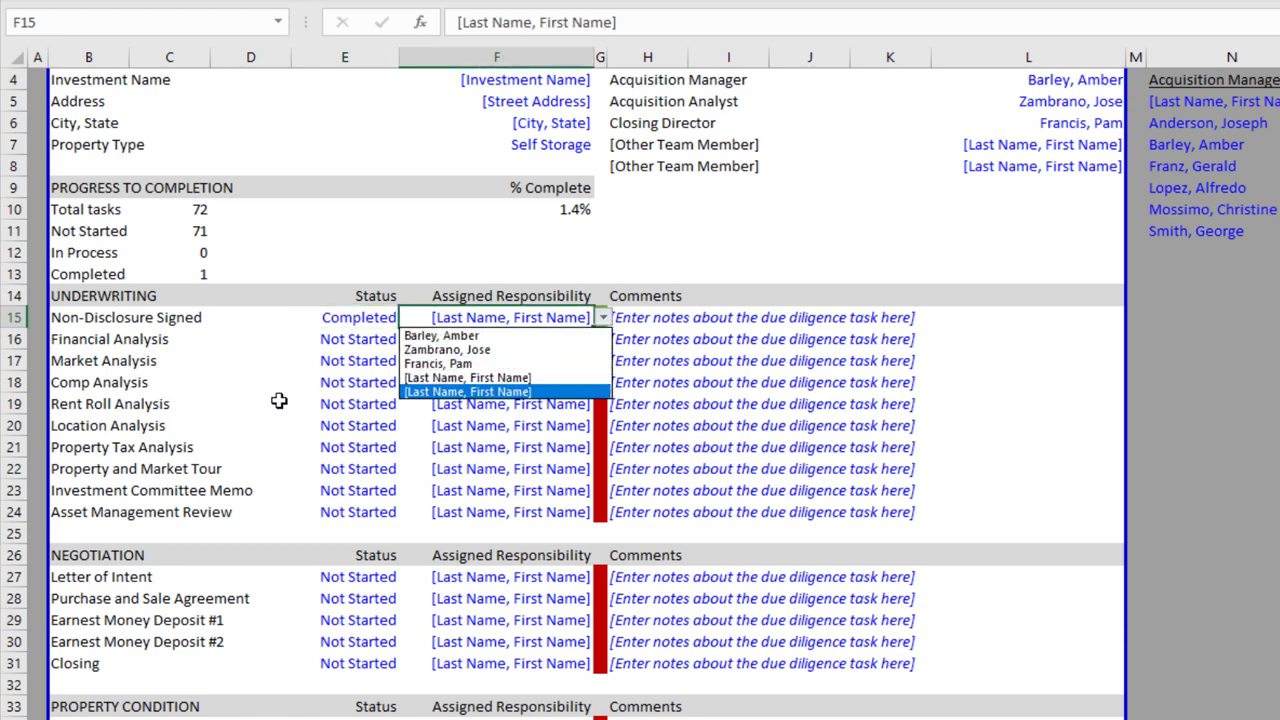
Pick the acquisition analyst in F15 and enter 'Signed and returned' as the H15 comment
key(Up)
key(Up)
key(Up)
key(Return)
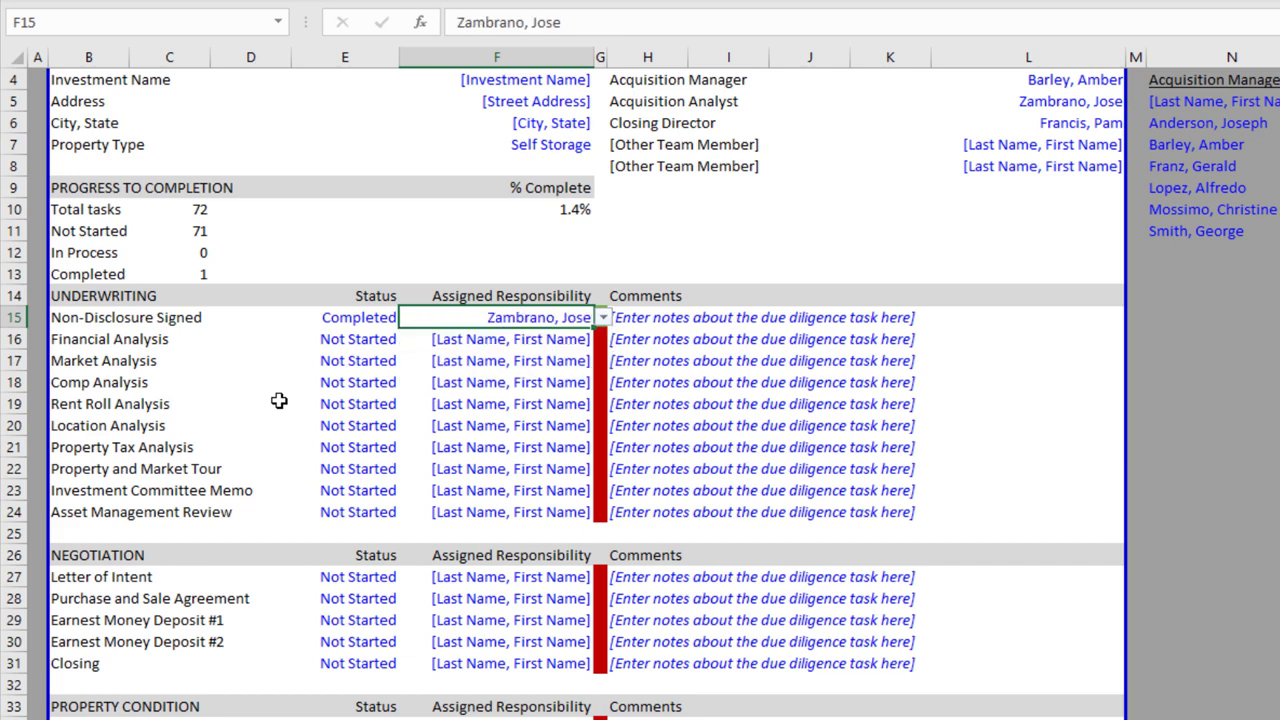
key(Right)
key(Right)
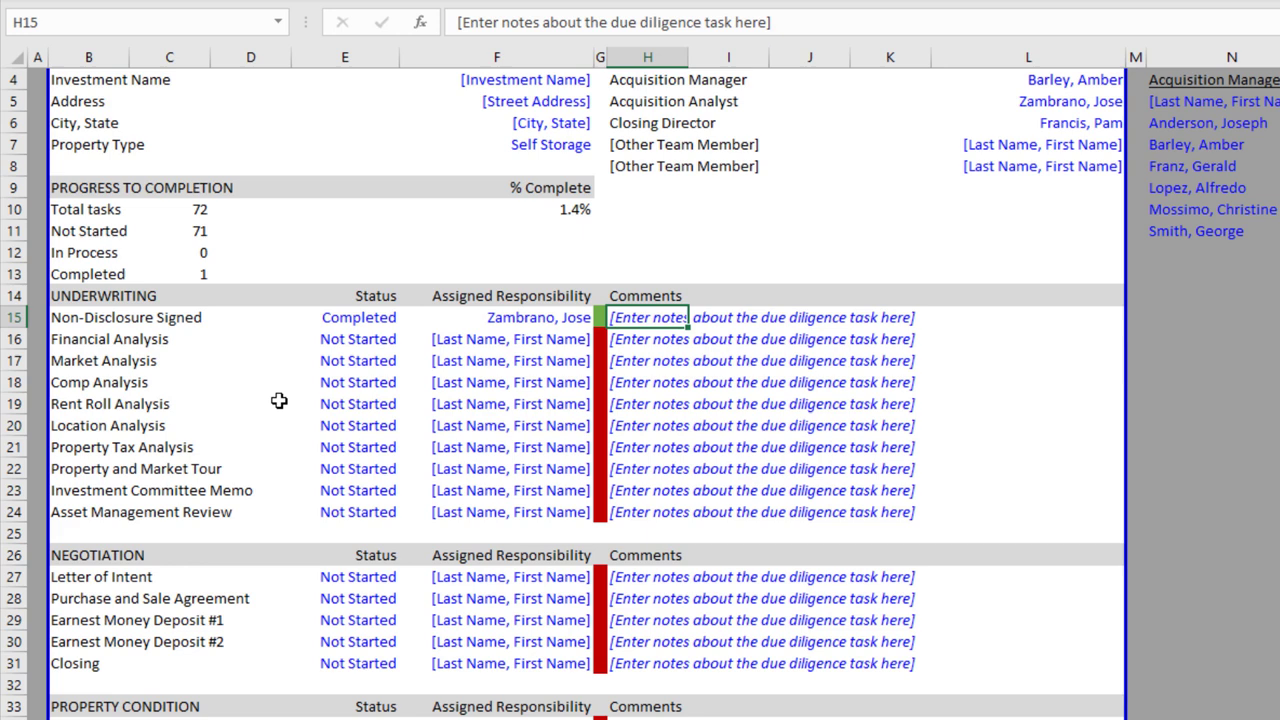
text(Signed)
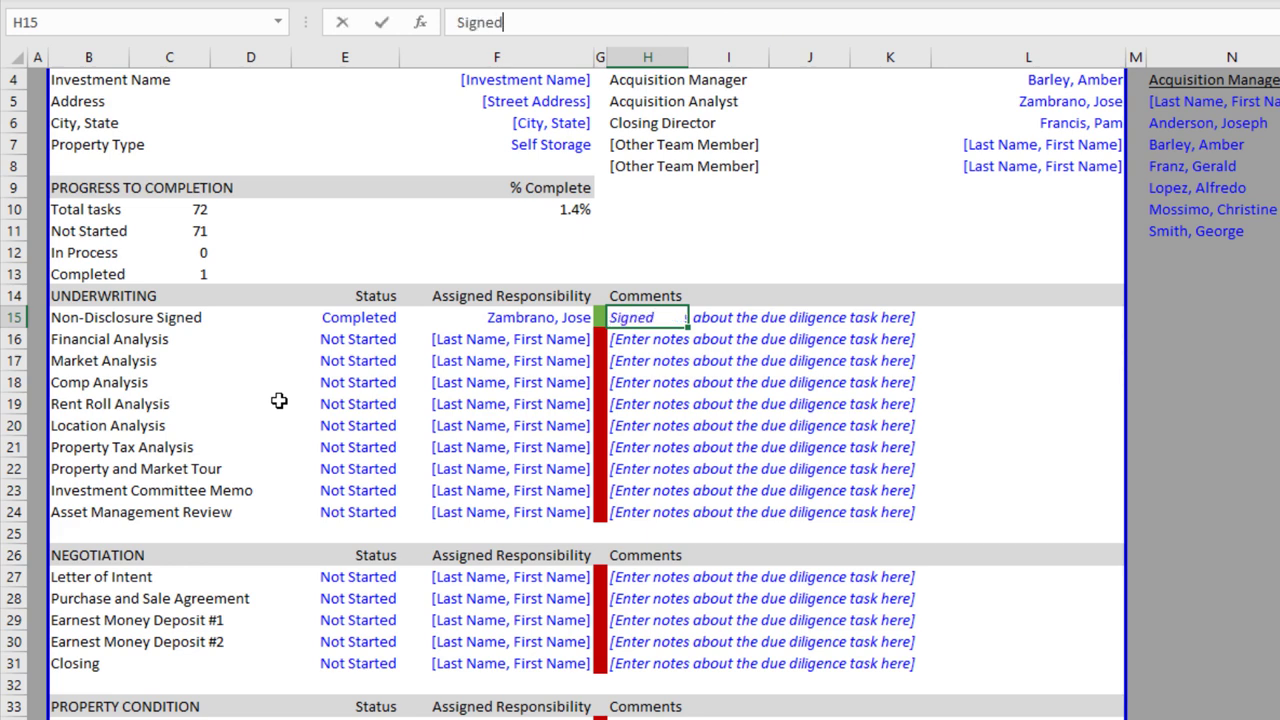
text( and returned)
key(ctrl+Return)
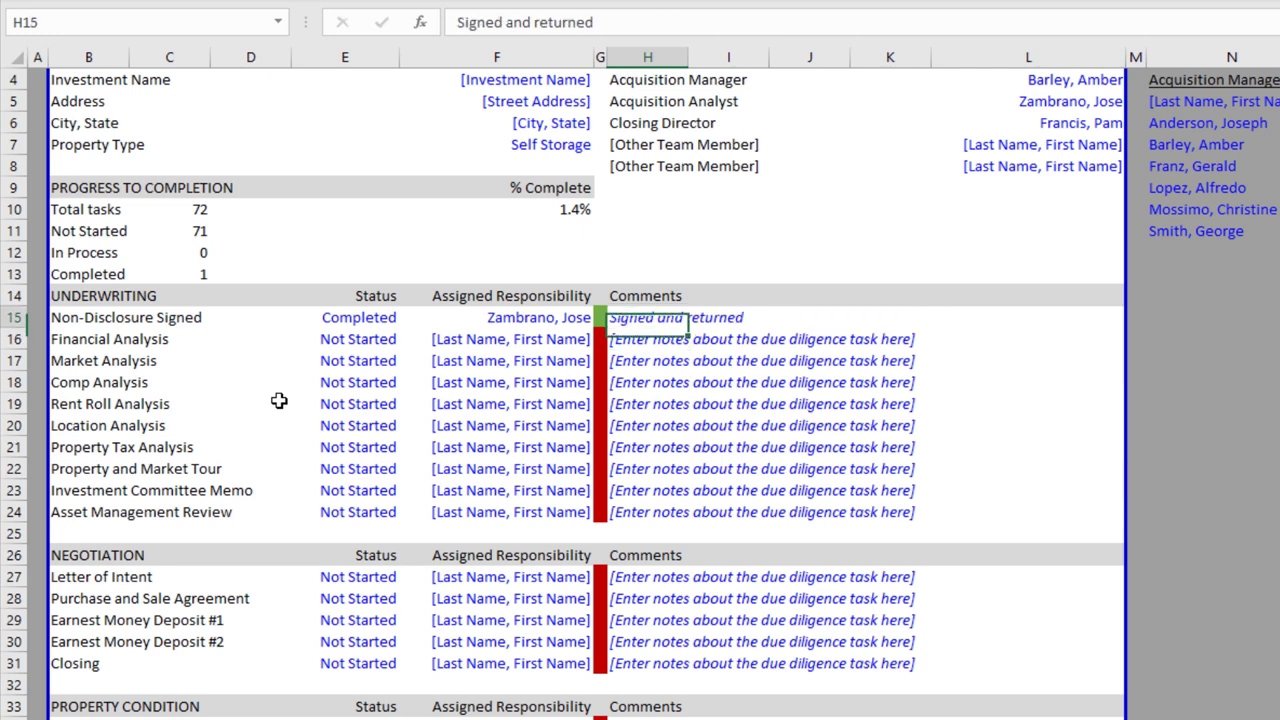
key(Left)
key(Left)
key(Left)
key(Right)
key(Left)
key(Up)
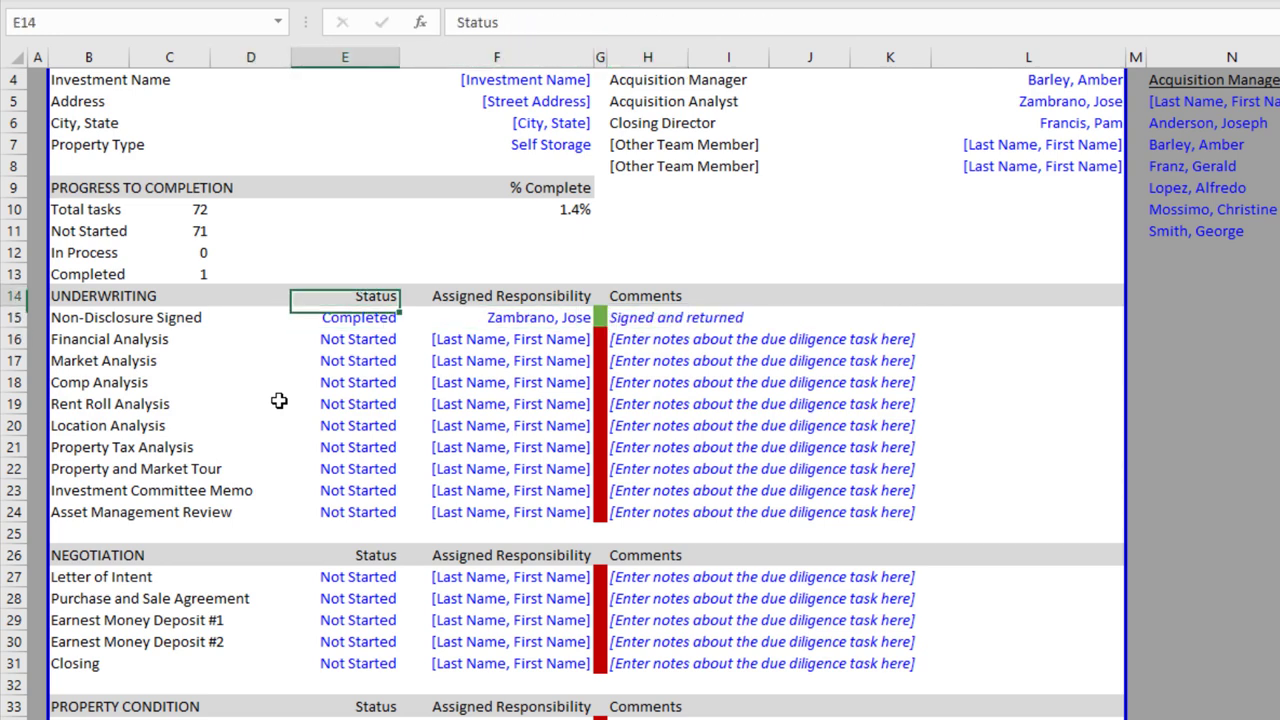
key(Right)
key(Up)
key(Up)
key(Up)
key(Up)
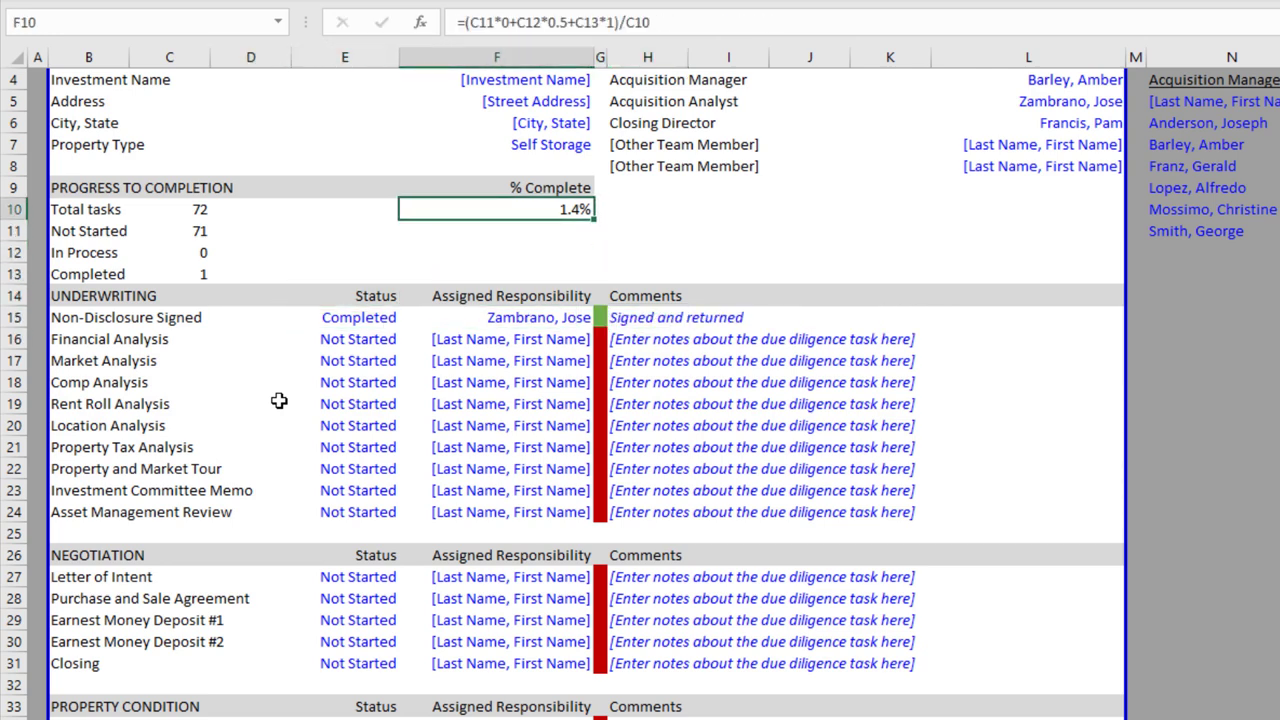
key(Down)
key(Down)
key(Down)
key(Down)
key(Down)
key(Down)
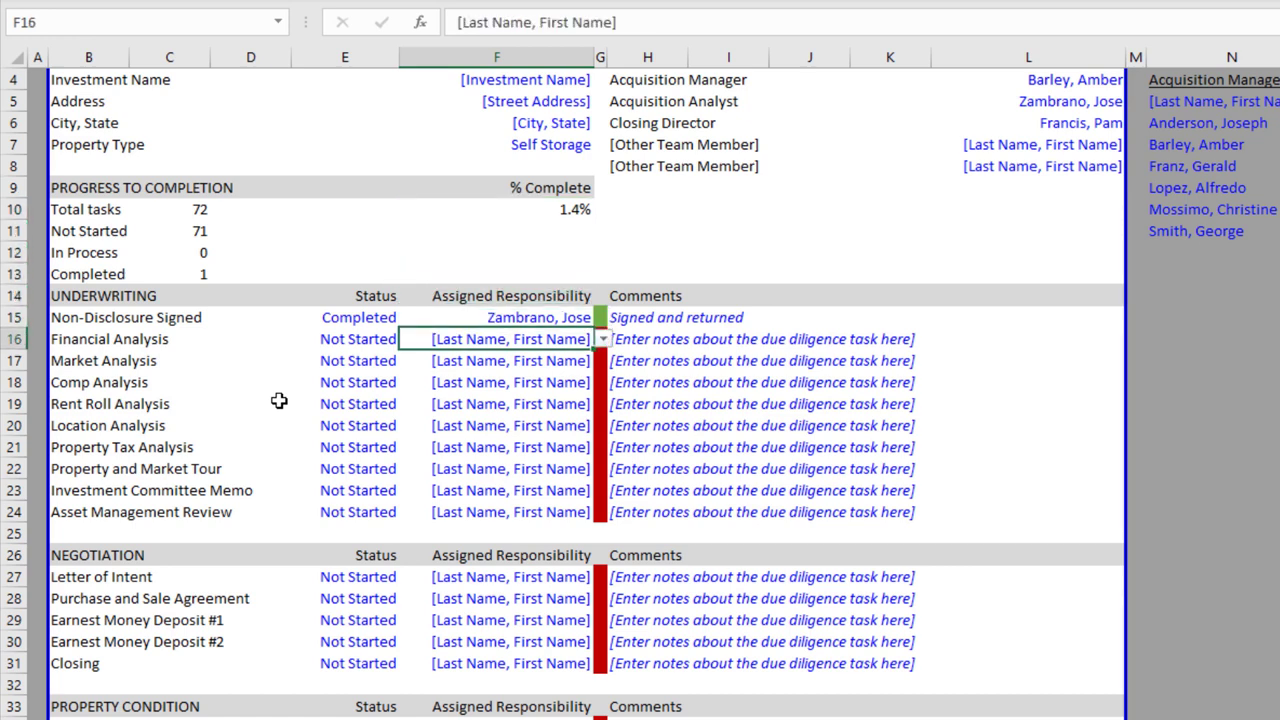
key(Up)
key(Left)
key(Left)
key(Left)
key(Right)
key(Left)
key(Left)
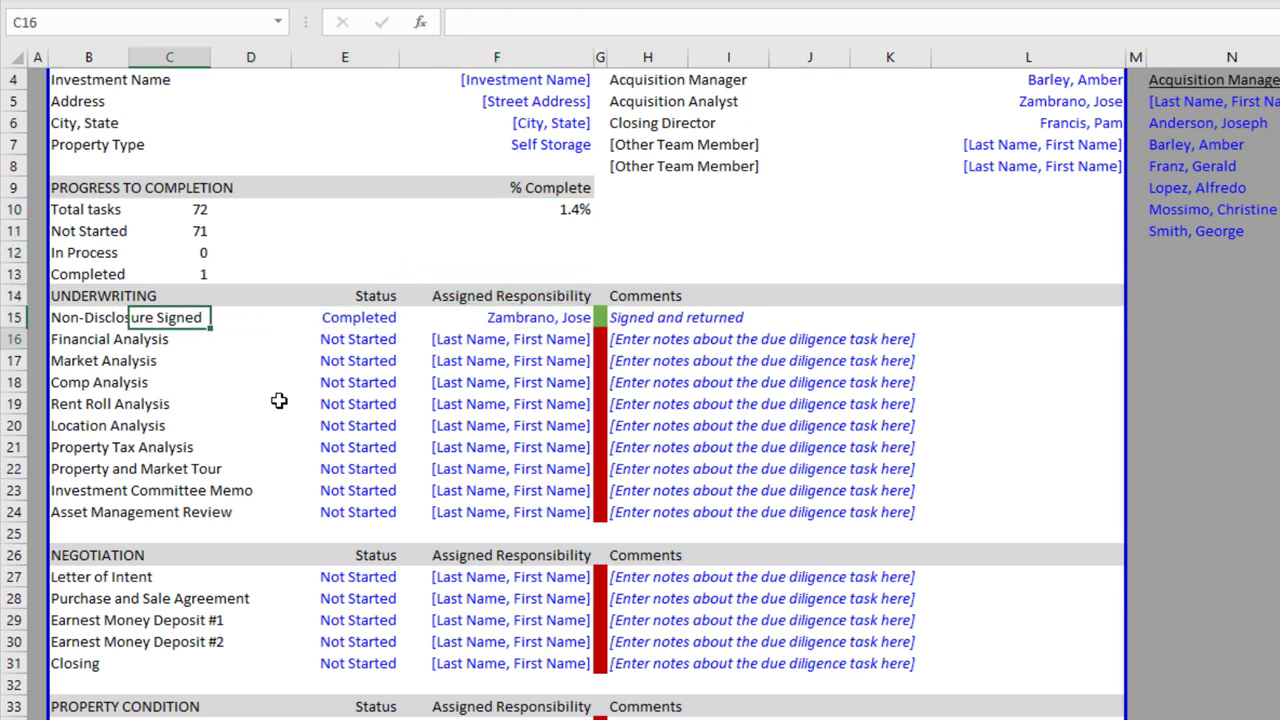
key(Right)
key(Down)
key(Down)
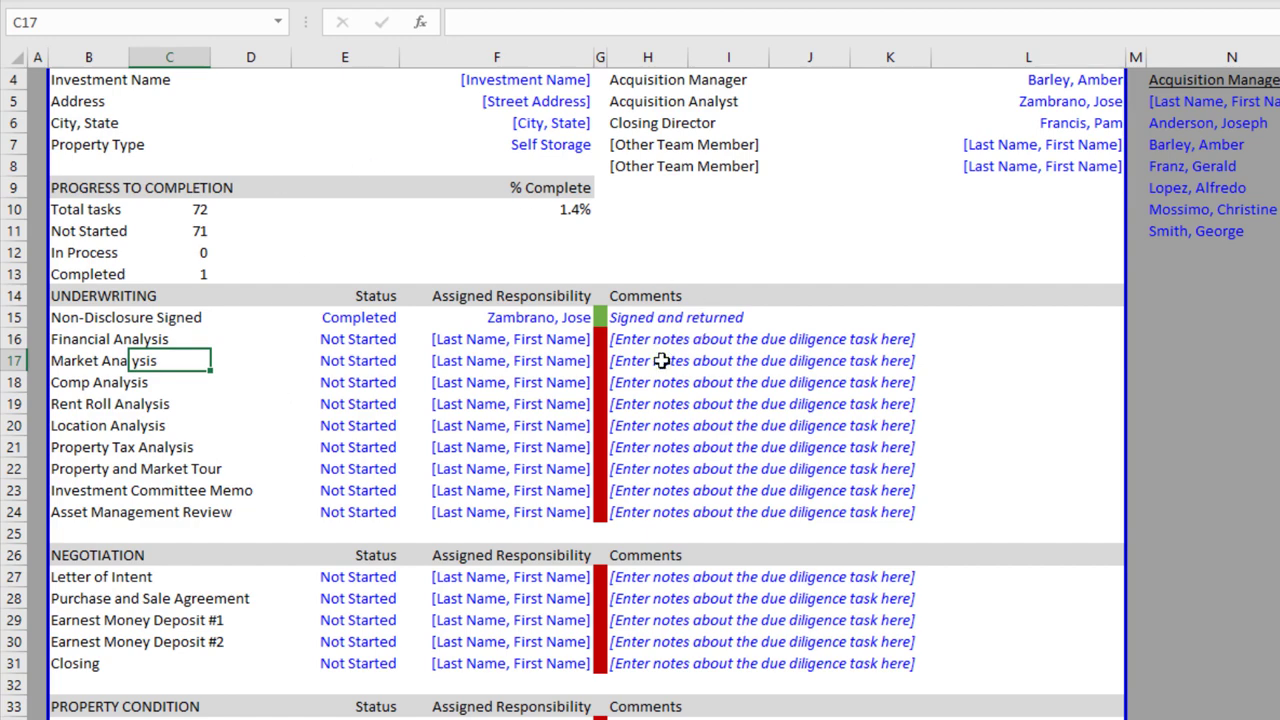
scroll(648, 385, down, 2)
scroll(503, 403, up, 2)
scroll(494, 406, down, 5)
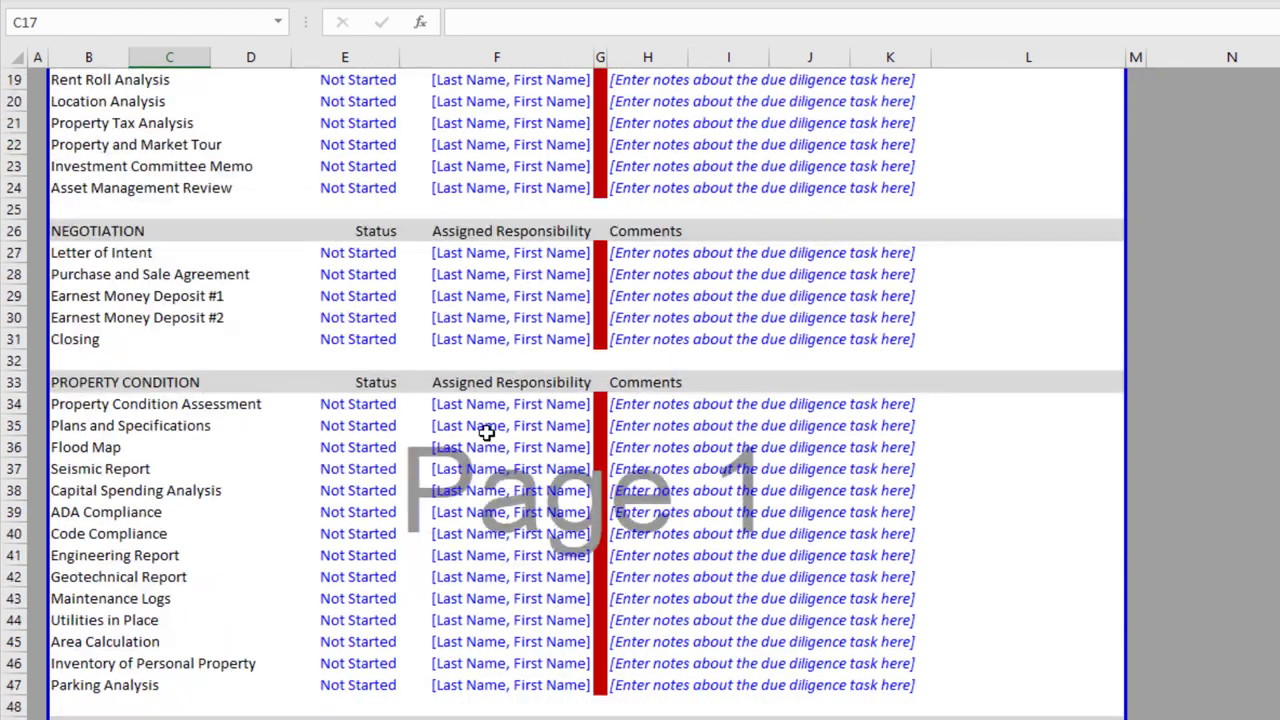
scroll(590, 370, up, 4)
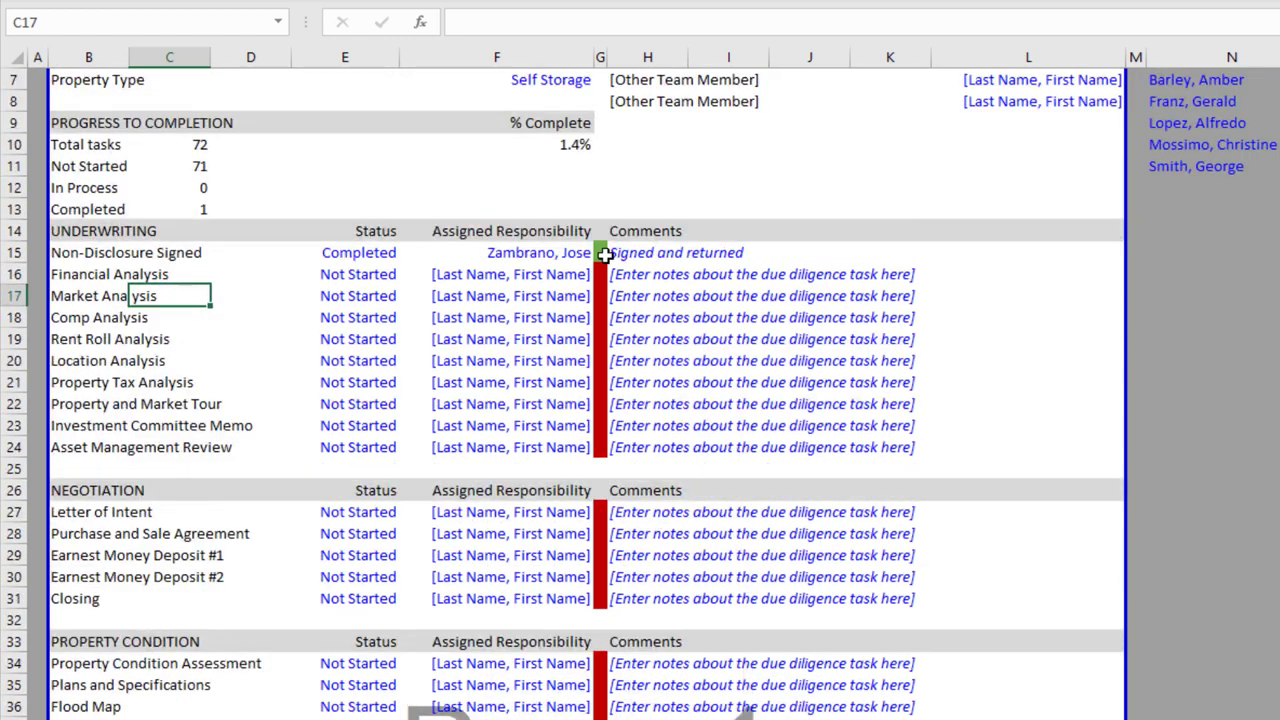
drag(598, 253, 500, 382)
Set the first task's E15 status to In Process, then to Completed
click(365, 255)
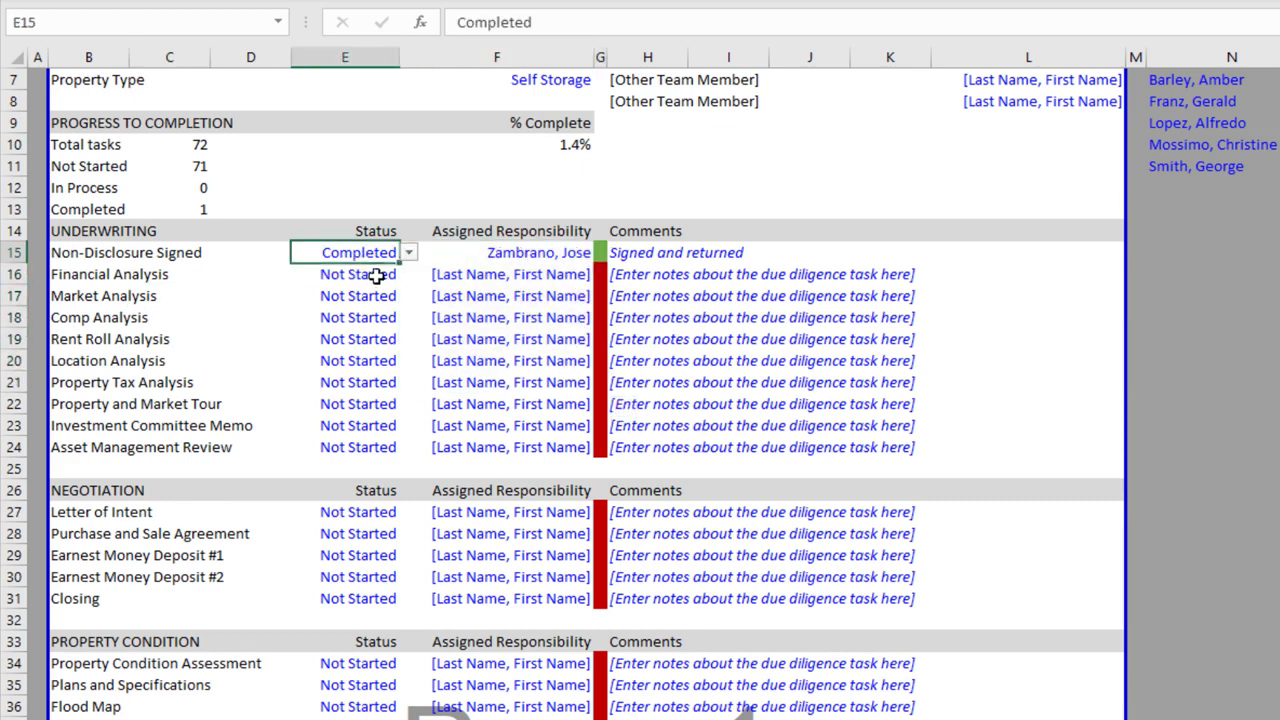
key(alt+Down)
key(Down)
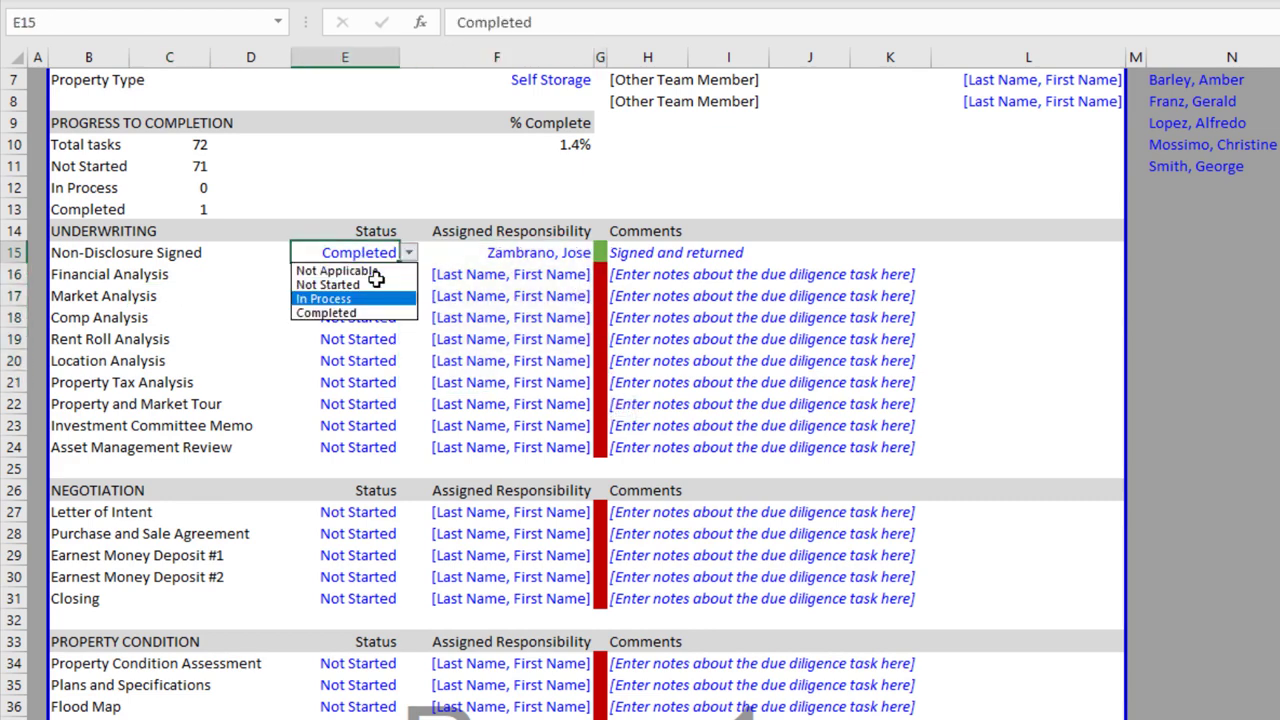
key(Return)
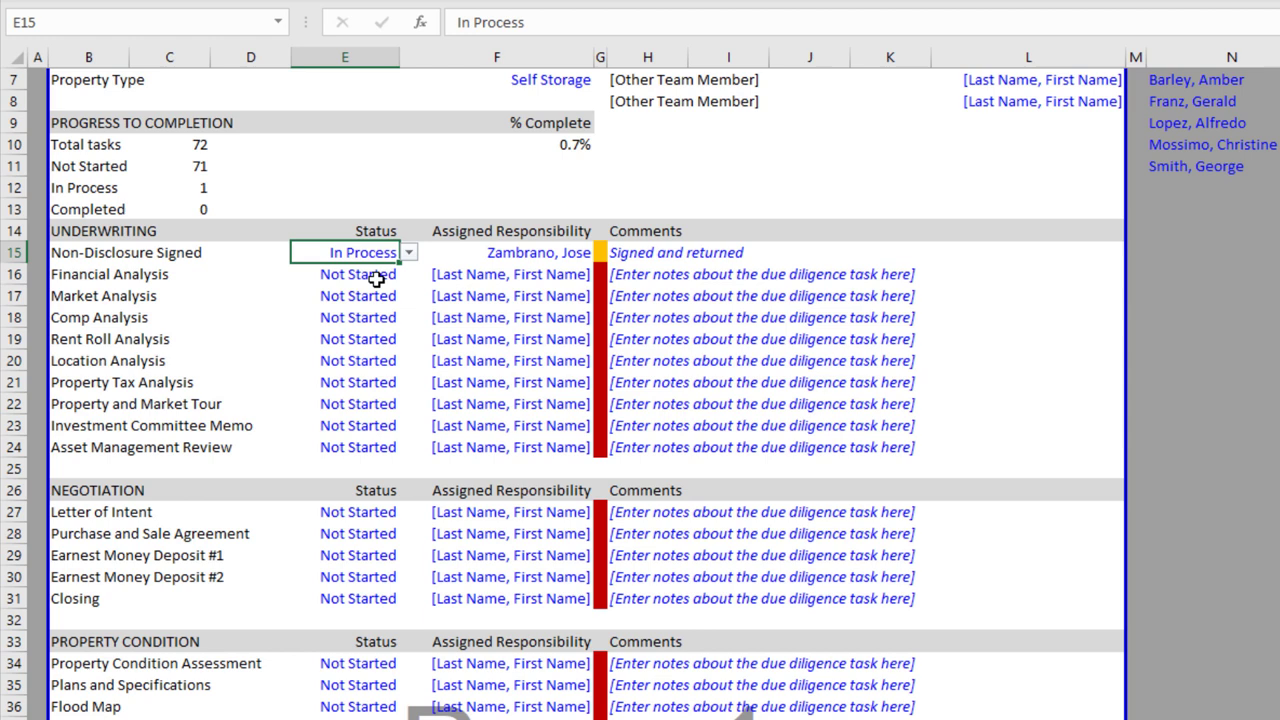
key(alt+Down)
key(Down)
key(Down)
key(Return)
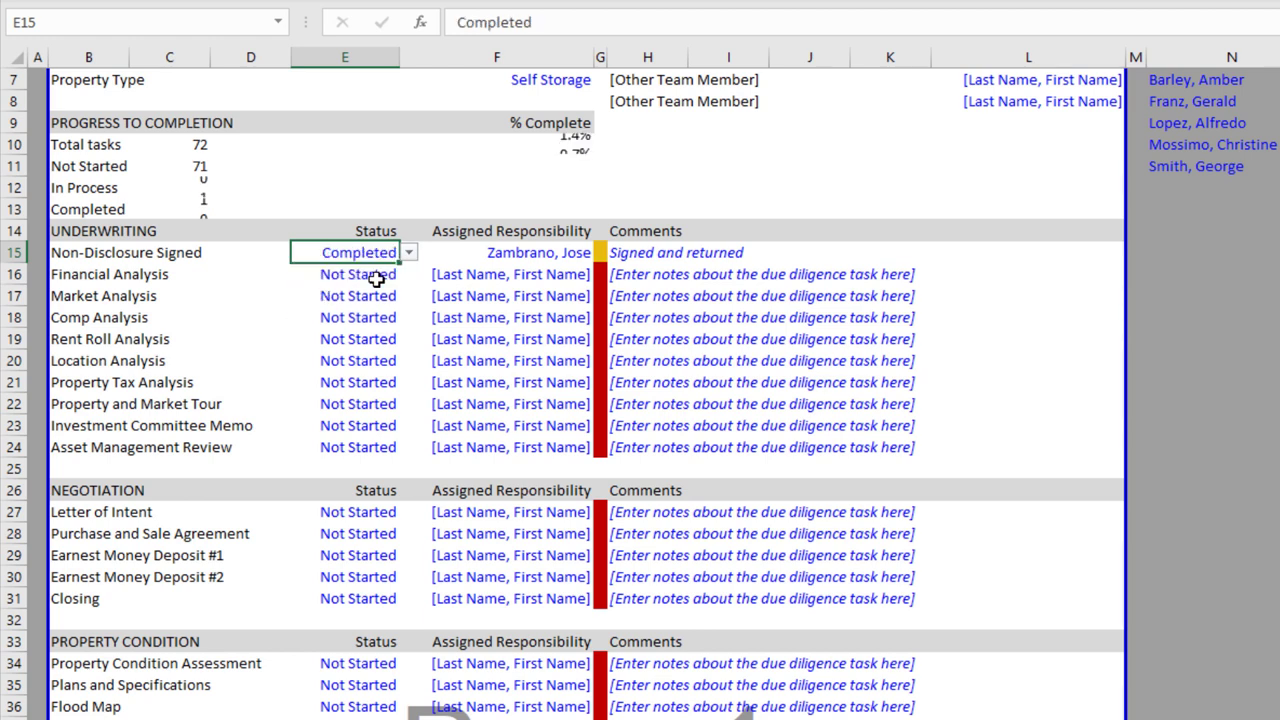
Cycle E15 through Not Started and Not Applicable, finally settling on In Process
key(alt+Down)
key(Return)
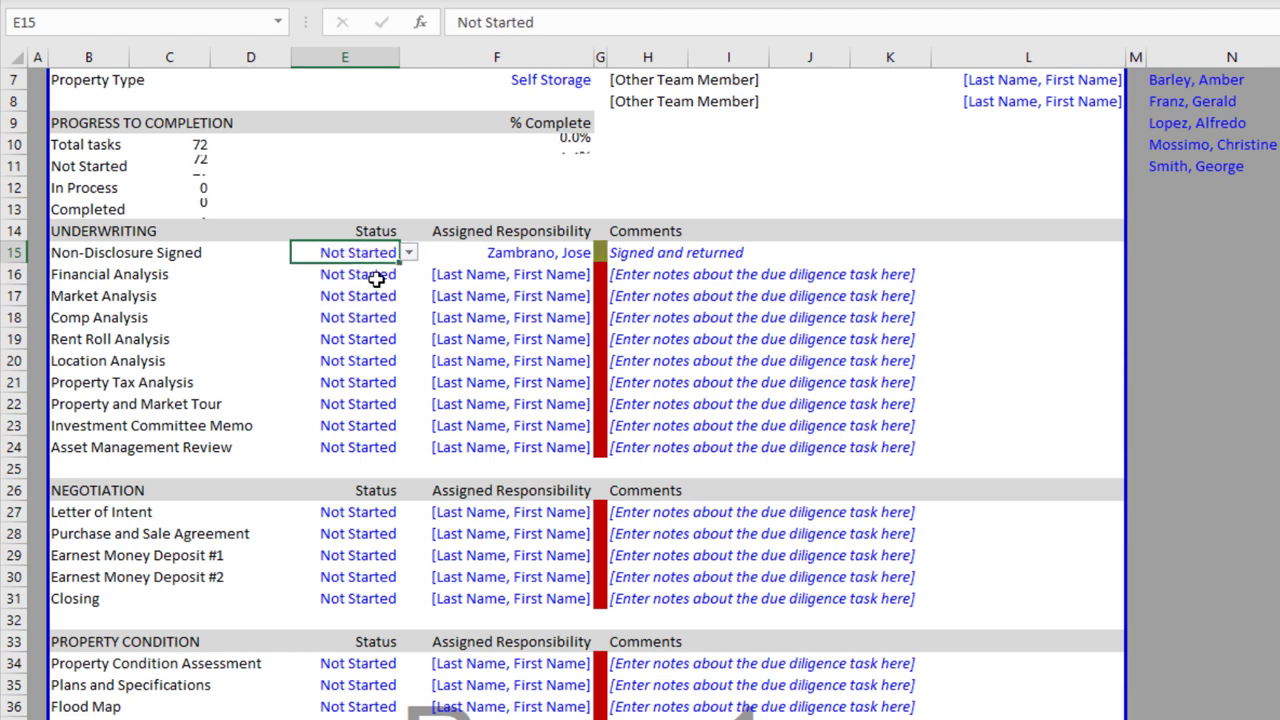
key(alt+Down)
key(Up)
key(Return)
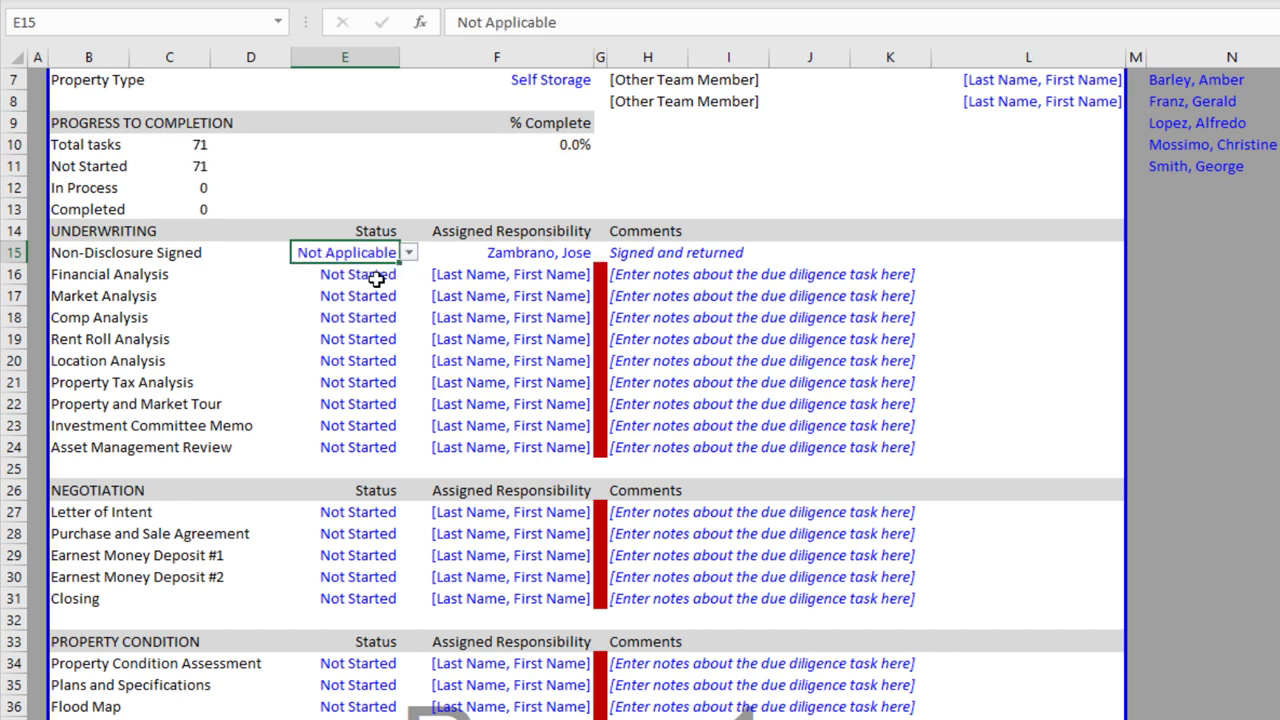
key(alt+Down)
key(Down)
key(Down)
key(Down)
key(Up)
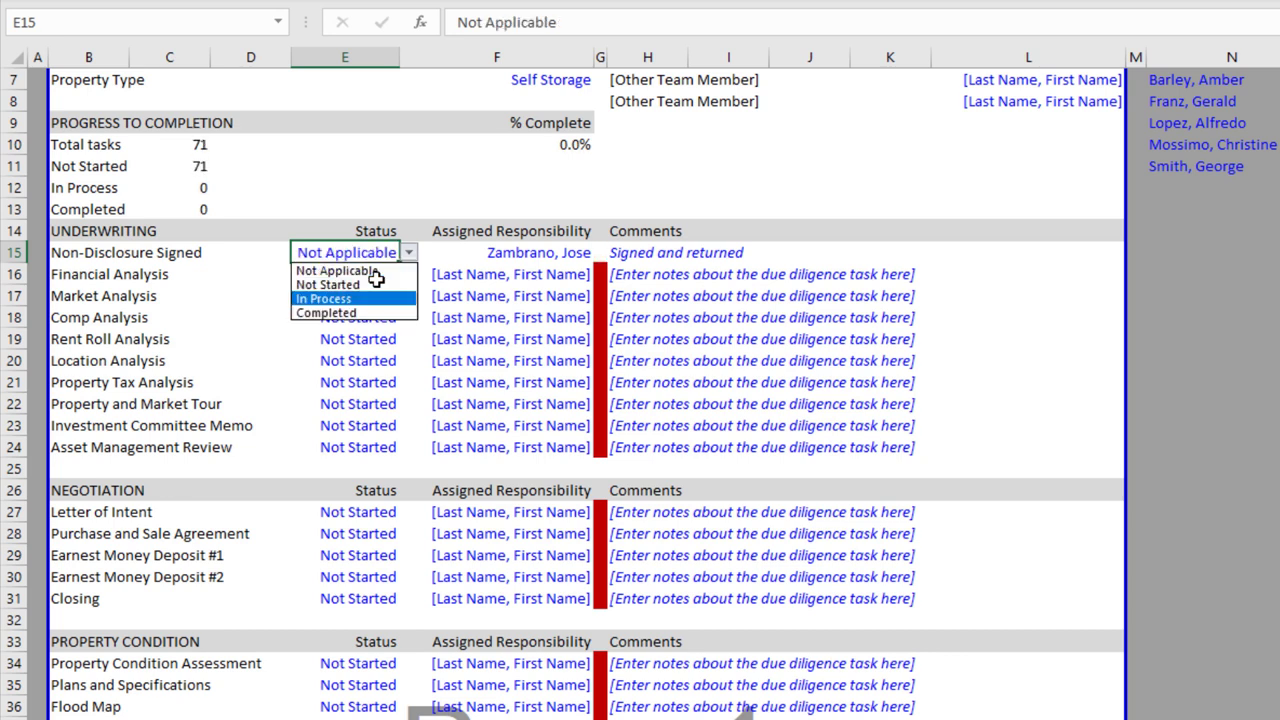
key(Return)
scroll(603, 345, down, 5)
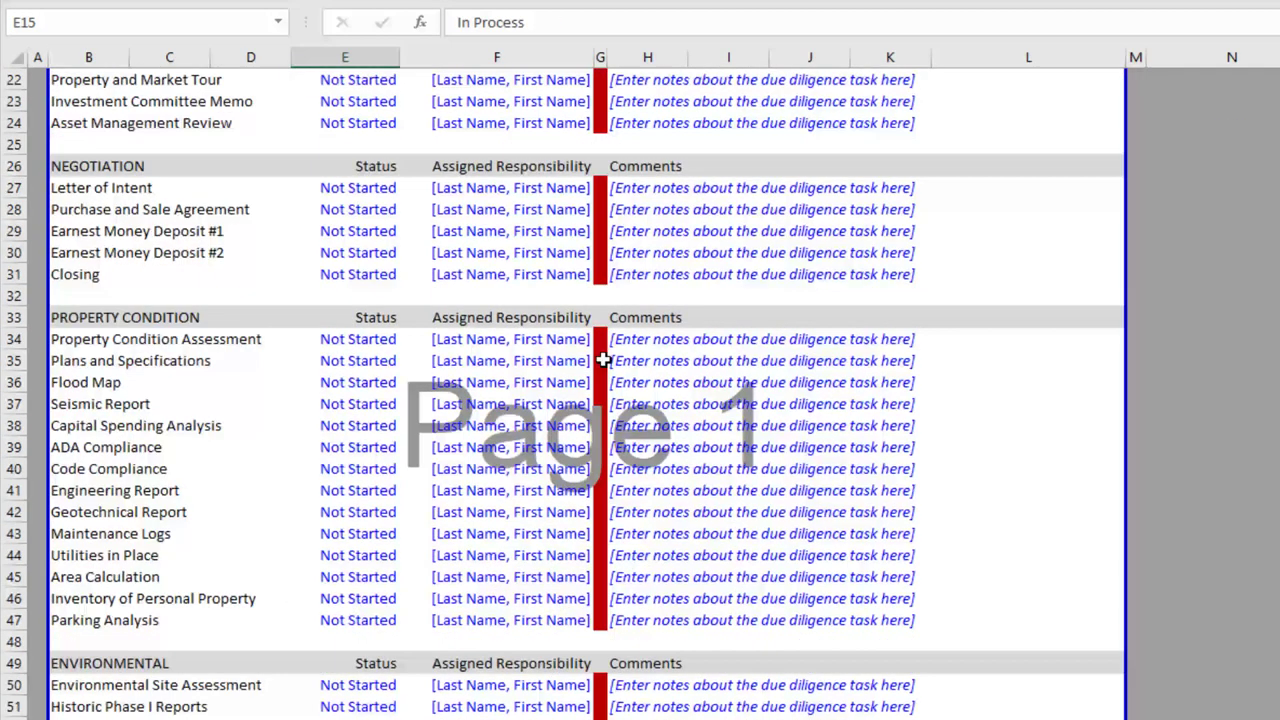
scroll(625, 397, down, 3)
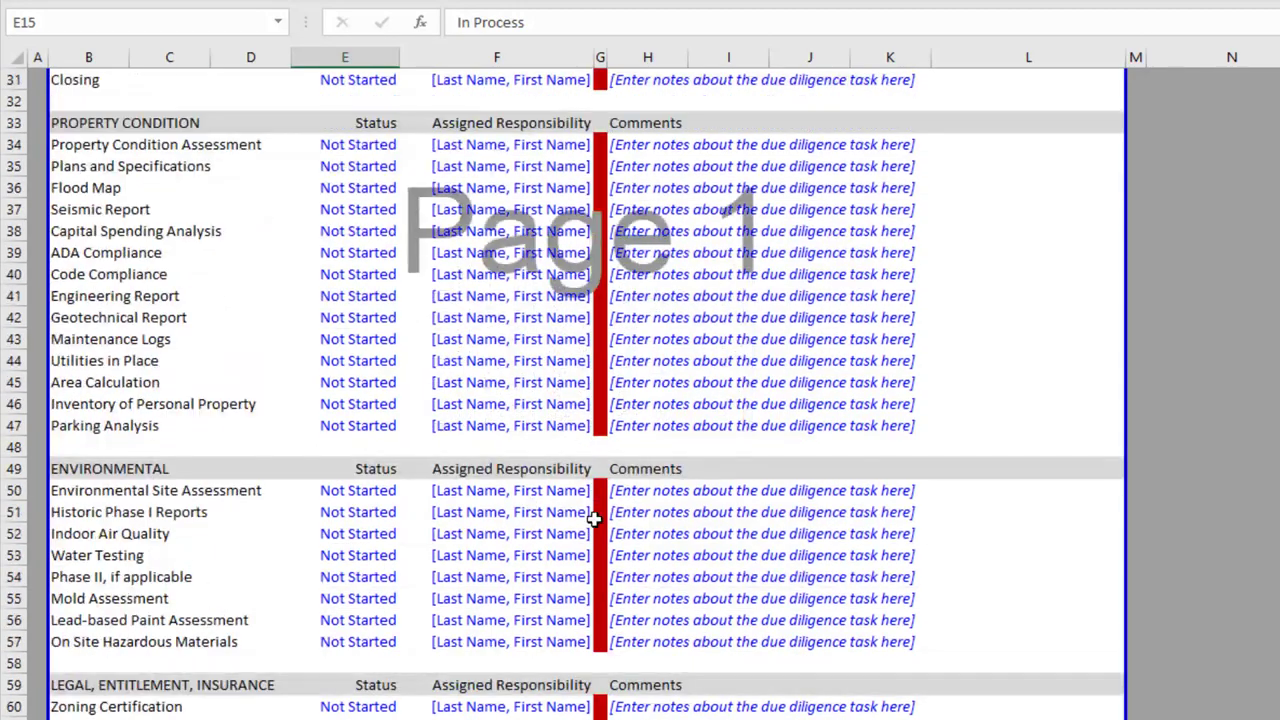
scroll(594, 517, up, 10)
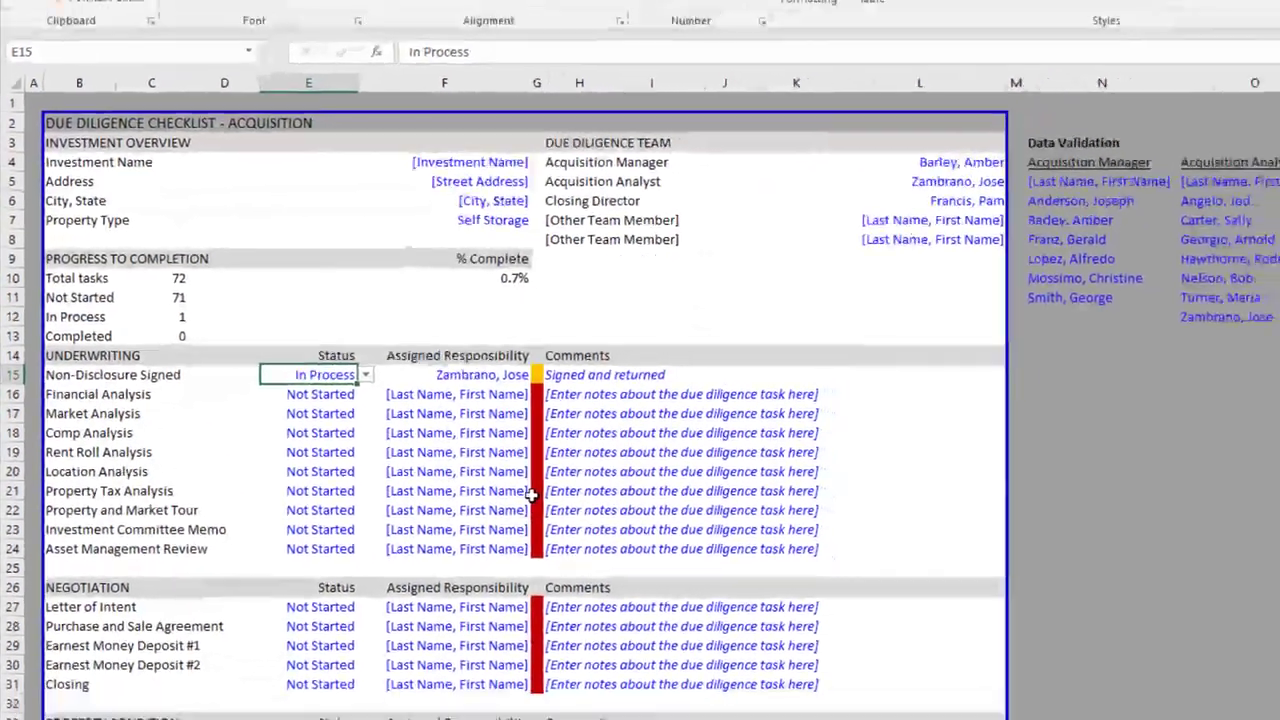